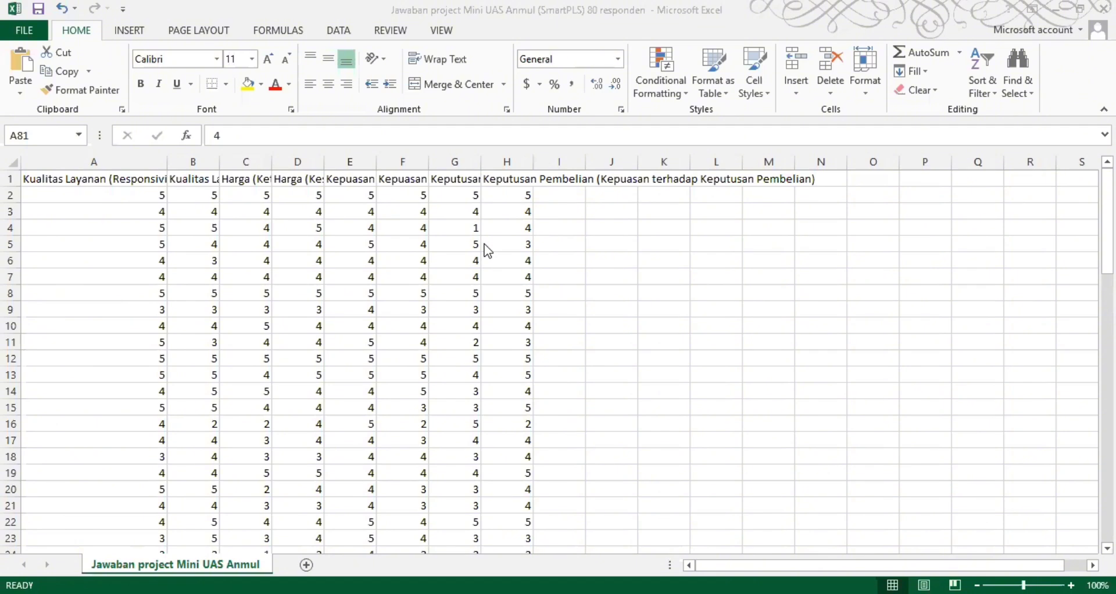
- Review the survey responses in the worksheet from the first row to the last respondent
{"action": "scroll", "coordinate": [621, 232], "scroll_direction": "down", "scroll_amount": 20}
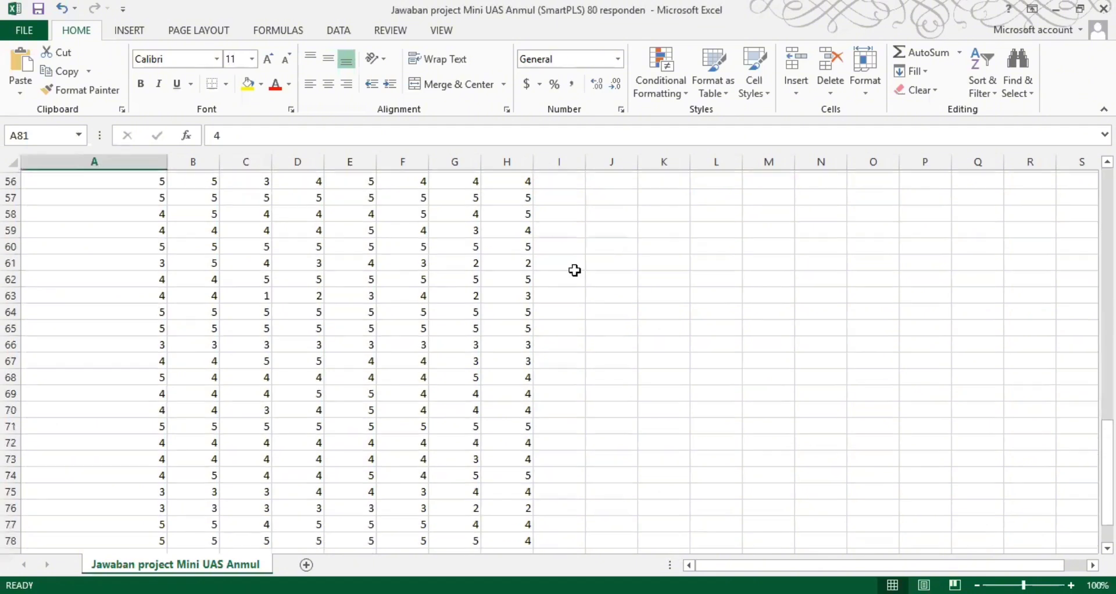
{"action": "scroll", "coordinate": [444, 250], "scroll_direction": "up", "scroll_amount": 20}
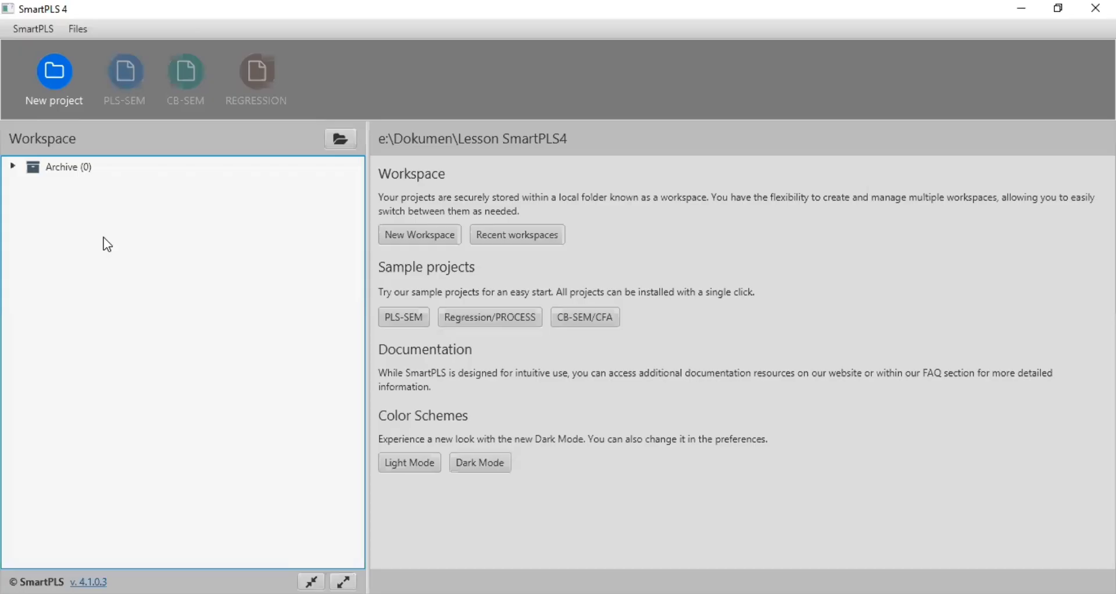
- Switch to SmartPLS and create a new project named "Laporan mini project ANMUL UAS"
{"action": "left_click", "coordinate": [49, 89]}
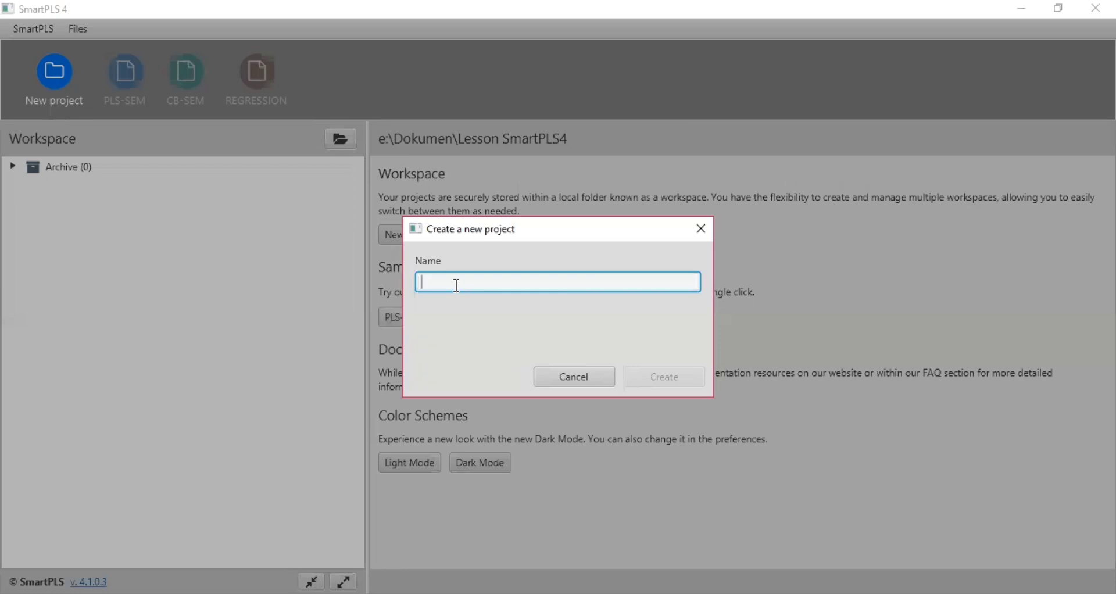
{"action": "type", "text": "Laporan mi"}
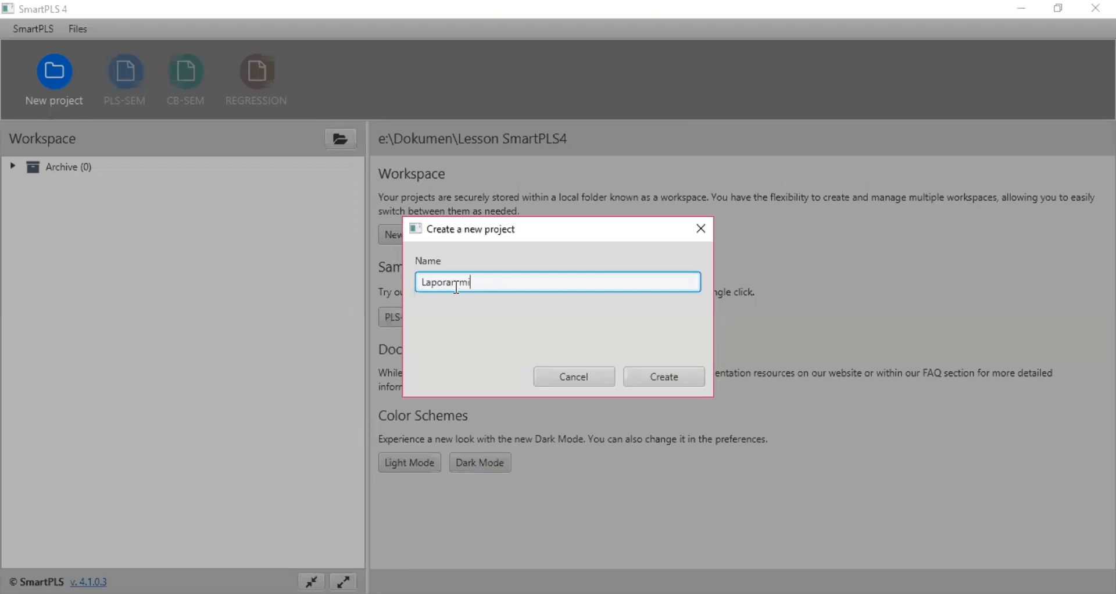
{"action": "type", "text": "ni project ANMUL UAS"}
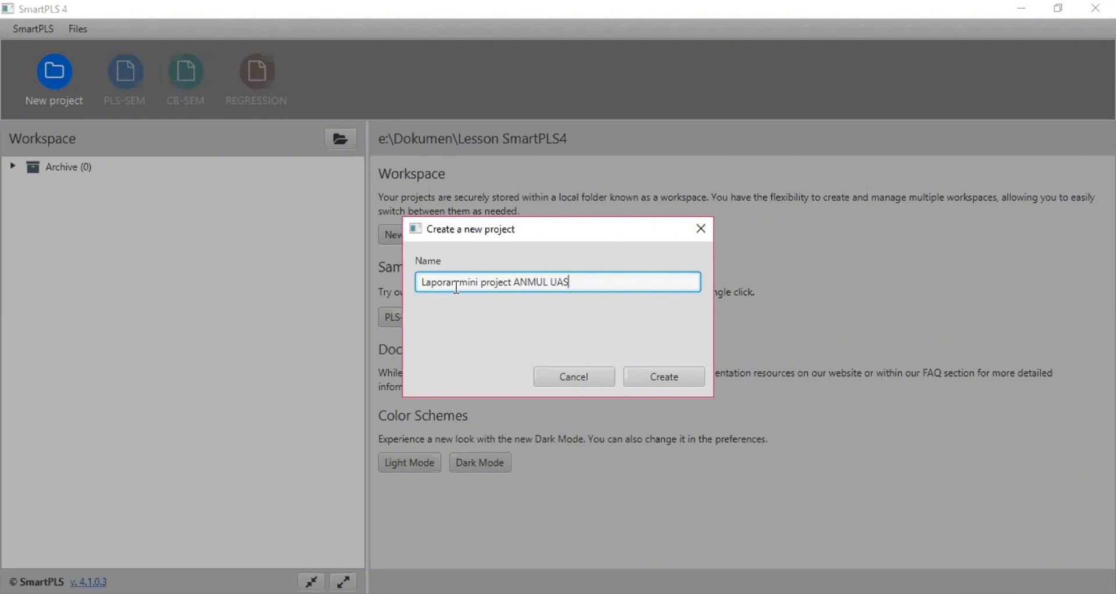
{"action": "key", "text": "Return"}
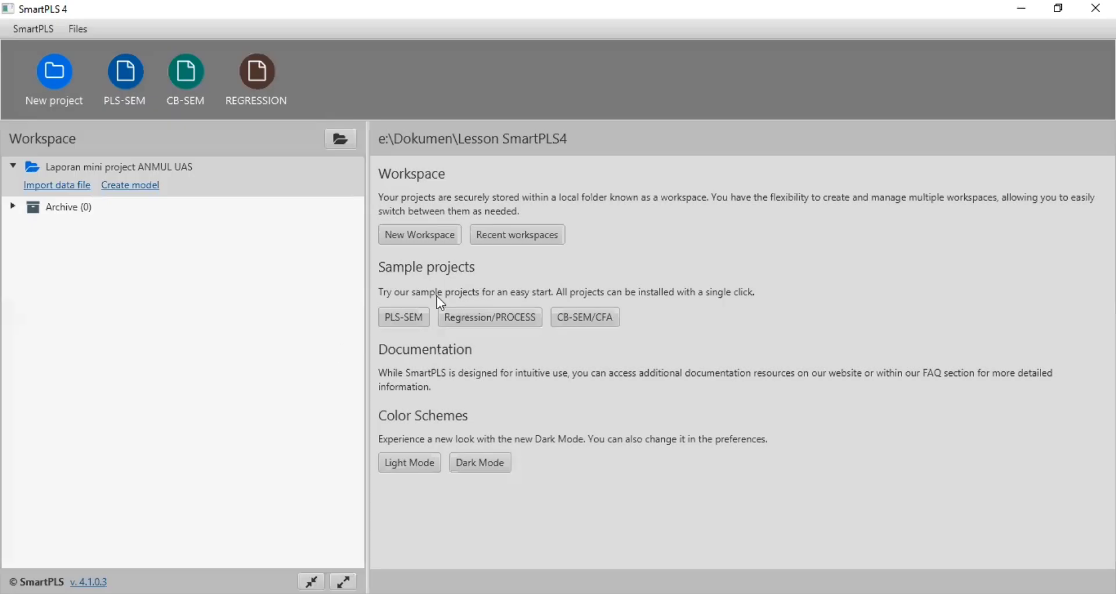
- Load the data file "Jawaban project Mini UAS Anmul (SmartPLS) 80 responden" from Downloads into the project's CSV import
{"action": "left_click", "coordinate": [74, 186]}
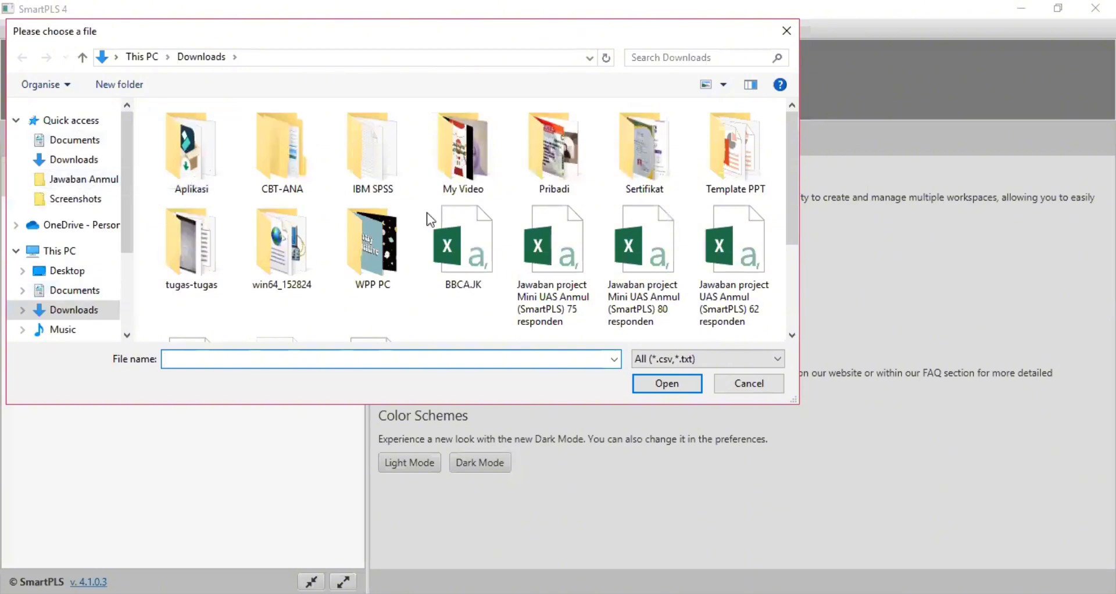
{"action": "left_click_drag", "start_coordinate": [797, 186], "coordinate": [805, 250]}
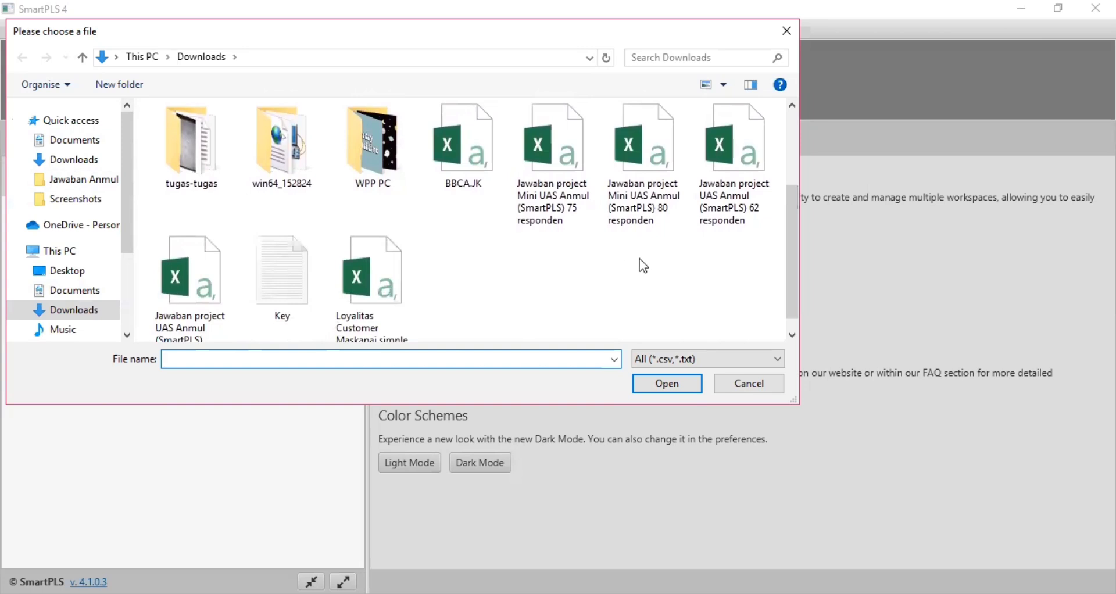
{"action": "left_click", "coordinate": [649, 187]}
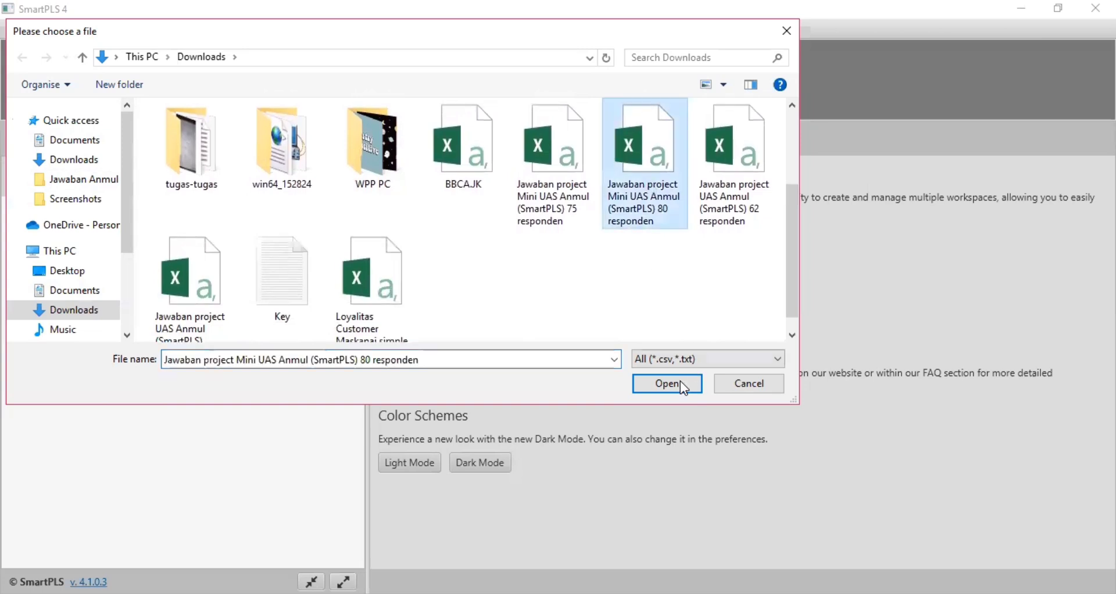
{"action": "left_click", "coordinate": [662, 386]}
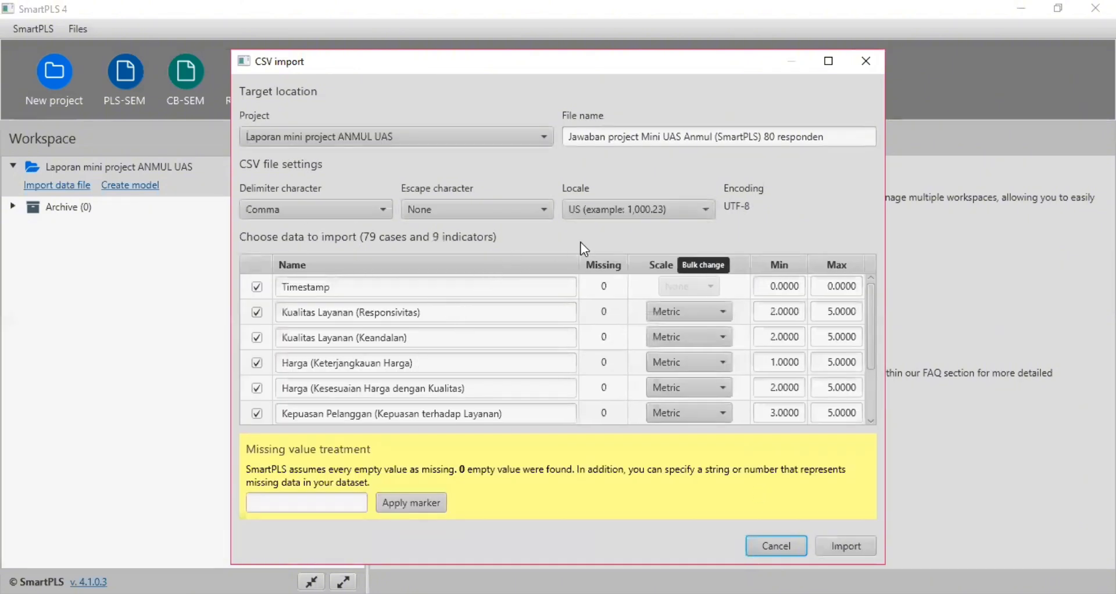
- Exclude the Timestamp column and import the remaining indicators as metric data
{"action": "scroll", "coordinate": [547, 307], "scroll_direction": "down", "scroll_amount": 3}
{"action": "scroll", "coordinate": [546, 307], "scroll_direction": "up", "scroll_amount": 3}
{"action": "scroll", "coordinate": [640, 323], "scroll_direction": "down", "scroll_amount": 3}
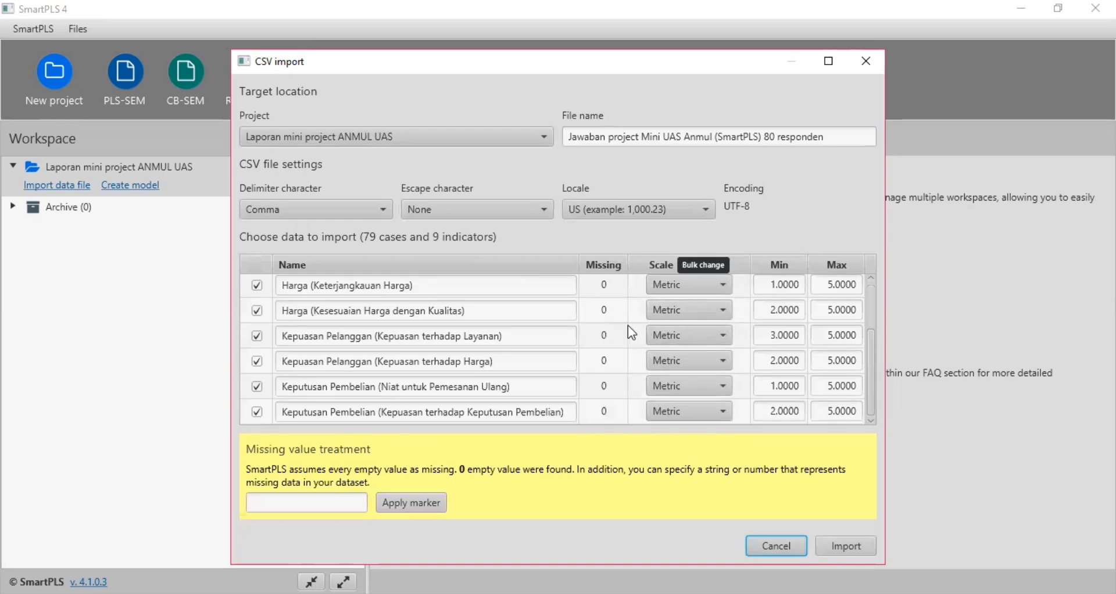
{"action": "scroll", "coordinate": [511, 342], "scroll_direction": "up", "scroll_amount": 3}
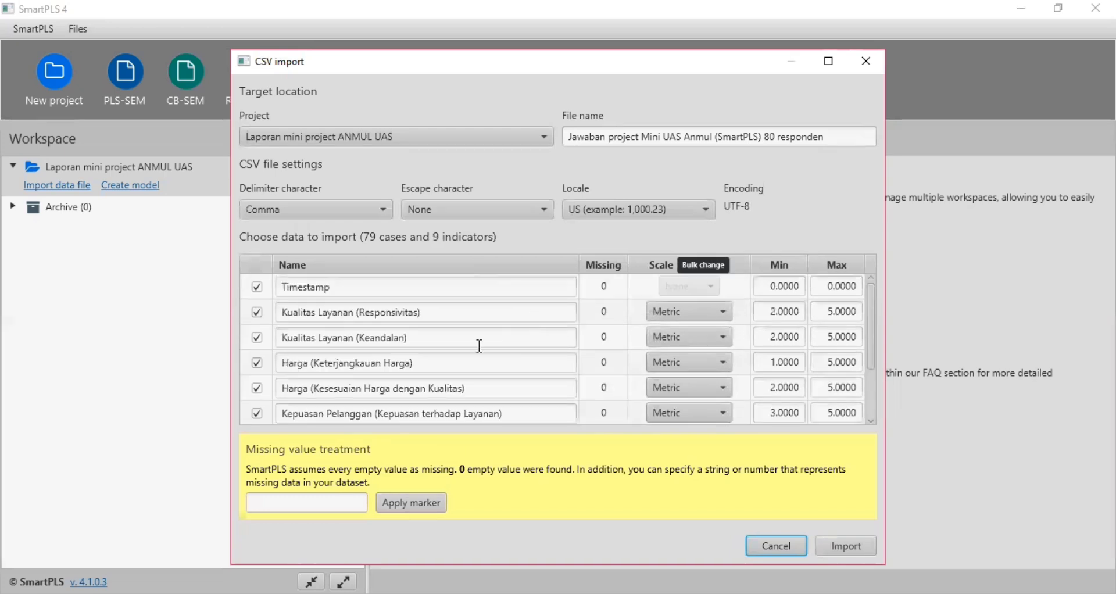
{"action": "left_click", "coordinate": [257, 287]}
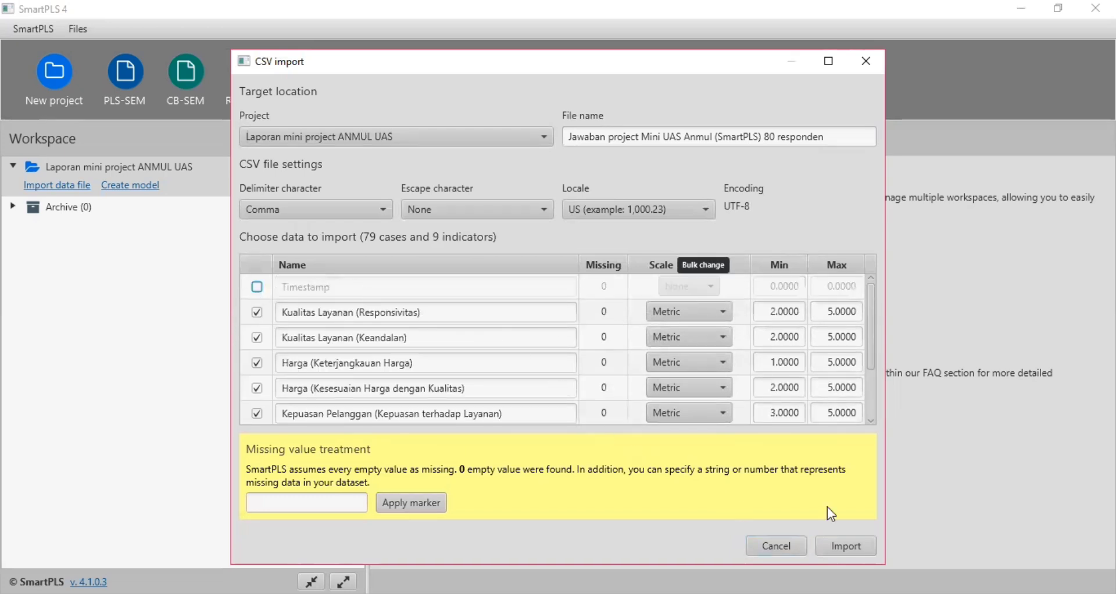
{"action": "left_click", "coordinate": [842, 547]}
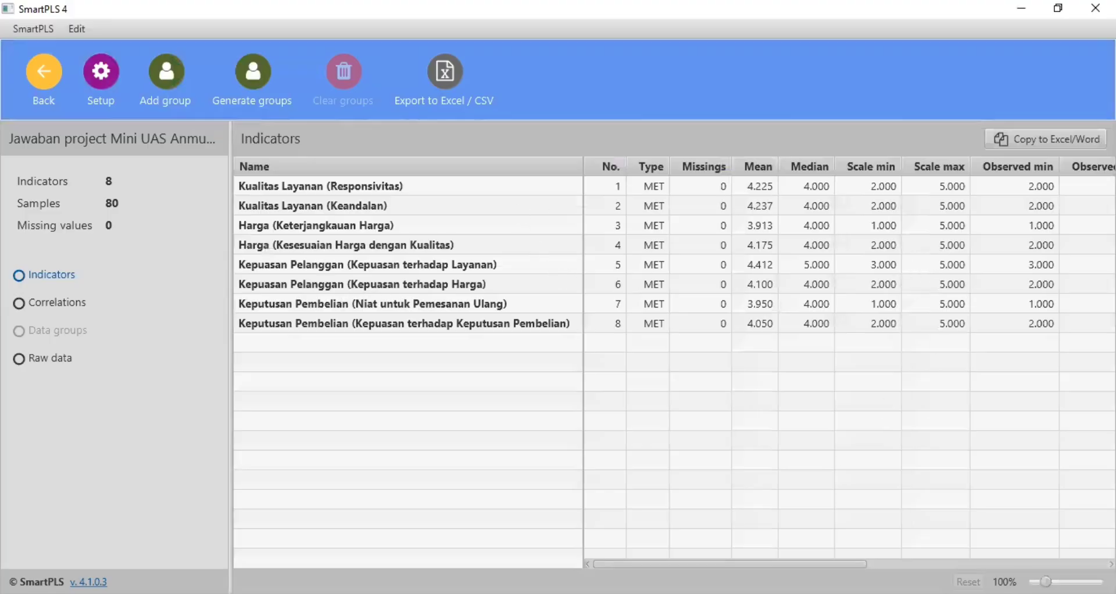
- Create a PLS-SEM model in the project named "Pengaruh Kualitas Layanan dan Harga terhadap Keputsan Pembelian dengan Kepuasan Pelanggan sebagai Variabel Mediasi pada Layanan Transportasi Online Gojek"
{"action": "left_click_drag", "start_coordinate": [686, 564], "coordinate": [720, 564]}
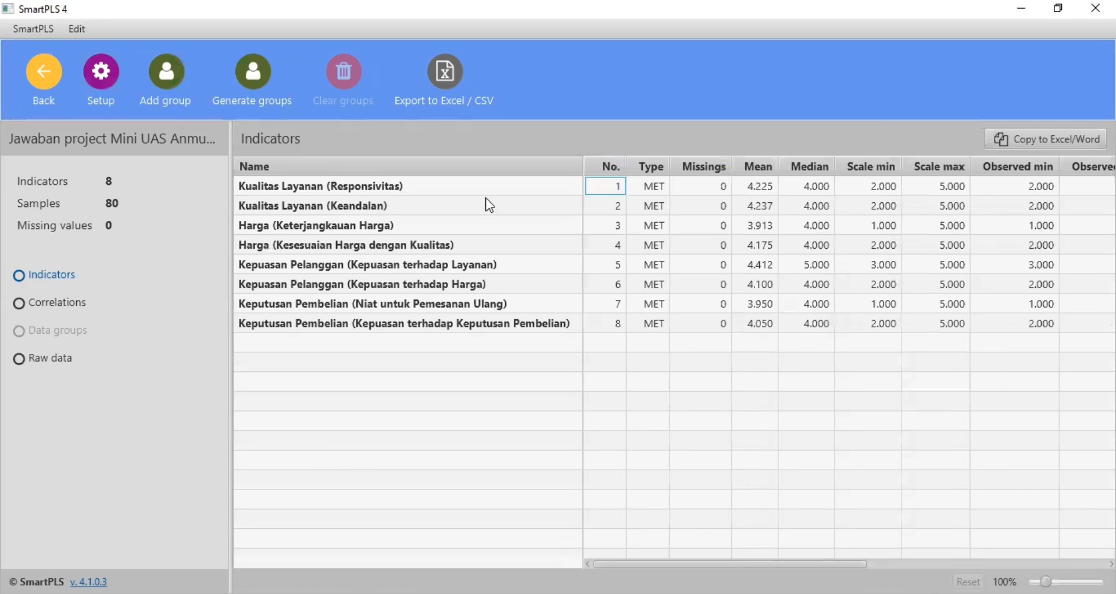
{"action": "left_click", "coordinate": [45, 75]}
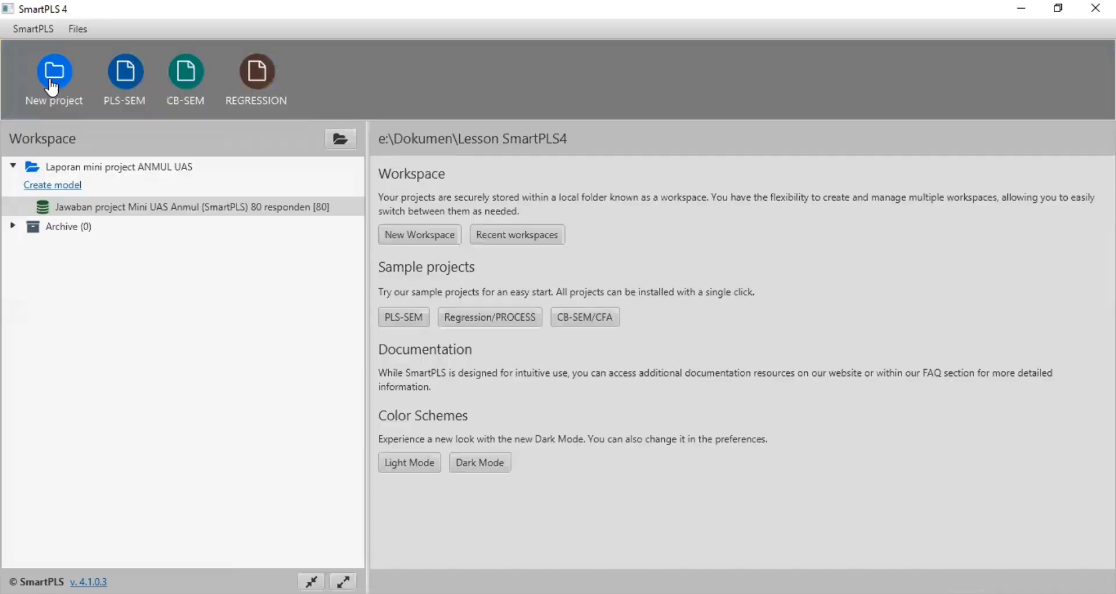
{"action": "left_click", "coordinate": [59, 191]}
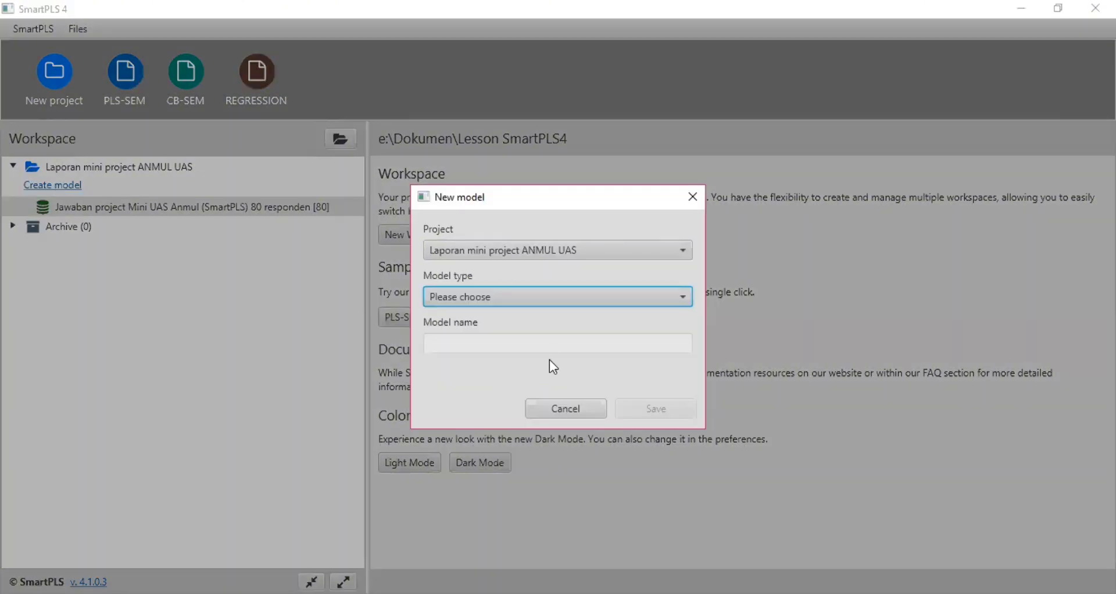
{"action": "left_click", "coordinate": [529, 298]}
{"action": "left_click", "coordinate": [492, 321]}
{"action": "left_click", "coordinate": [522, 348]}
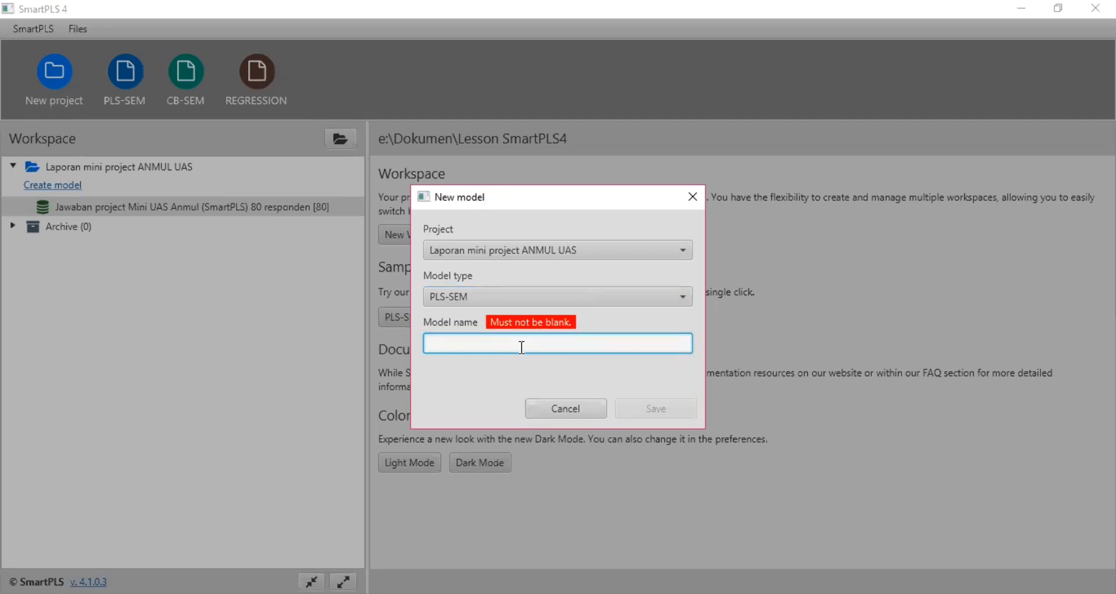
{"action": "key", "text": "ctrl+v"}
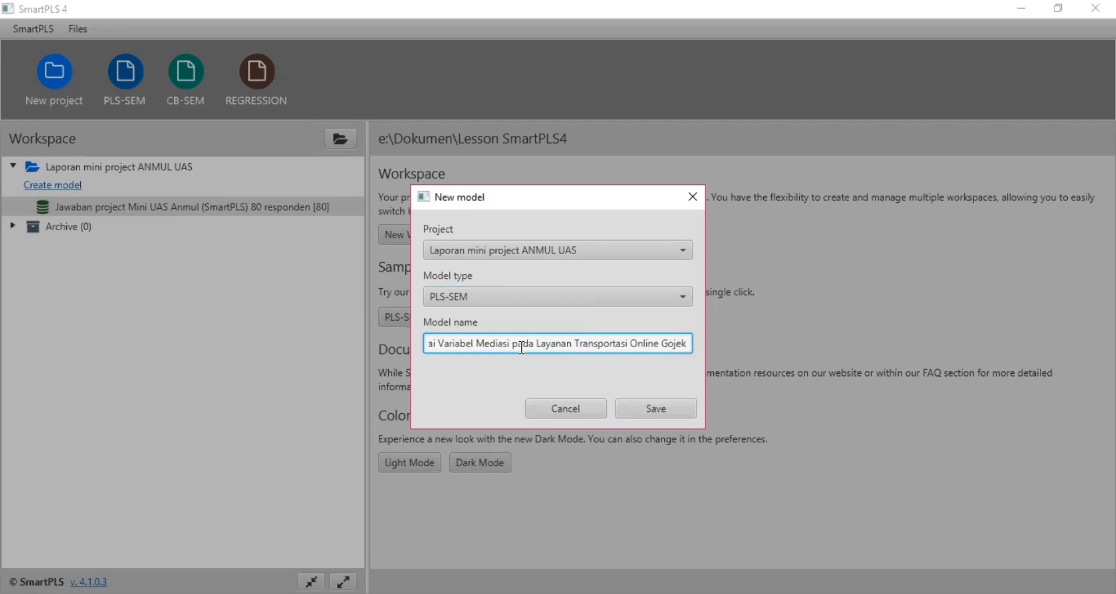
{"action": "left_click", "coordinate": [661, 401]}
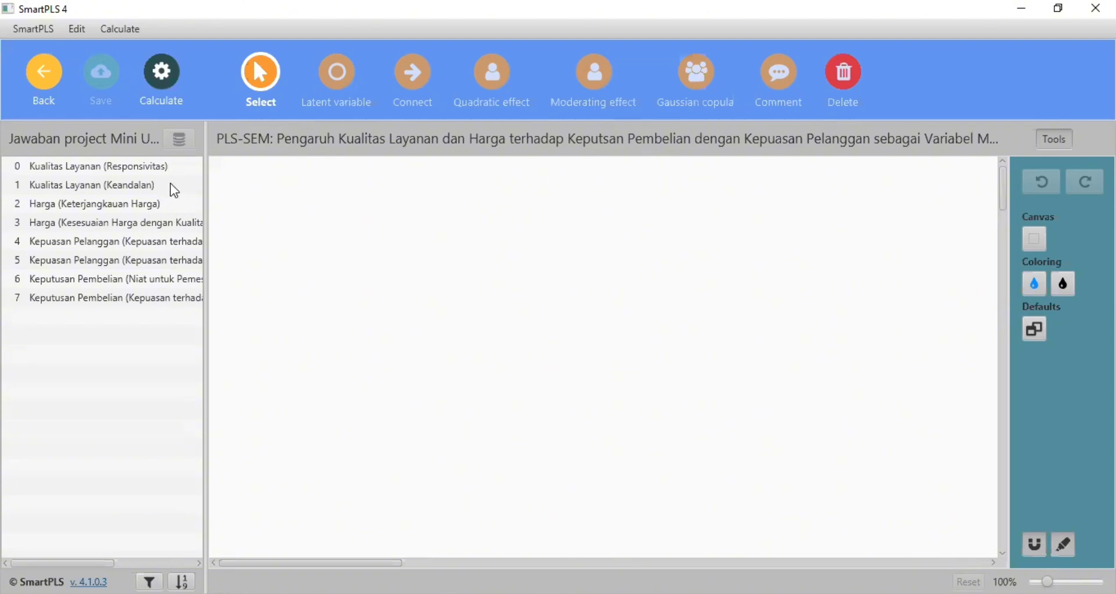
- Widen the indicator list and add a latent variable from both Kualitas Layanan indicators in the upper part of the canvas
{"action": "left_click_drag", "start_coordinate": [205, 142], "coordinate": [227, 142]}
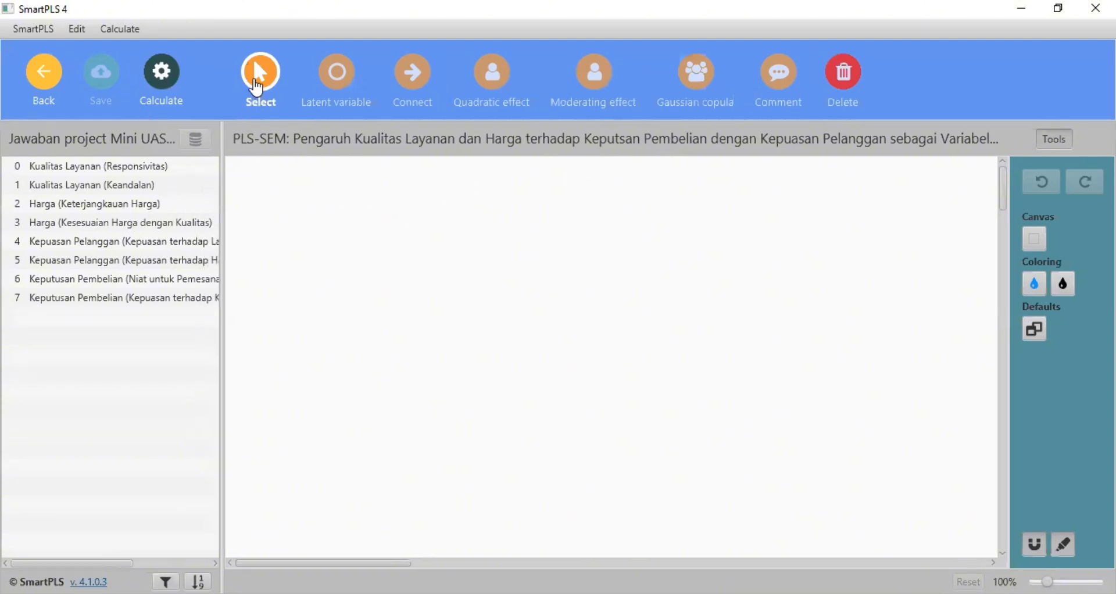
{"action": "left_click", "coordinate": [156, 169]}
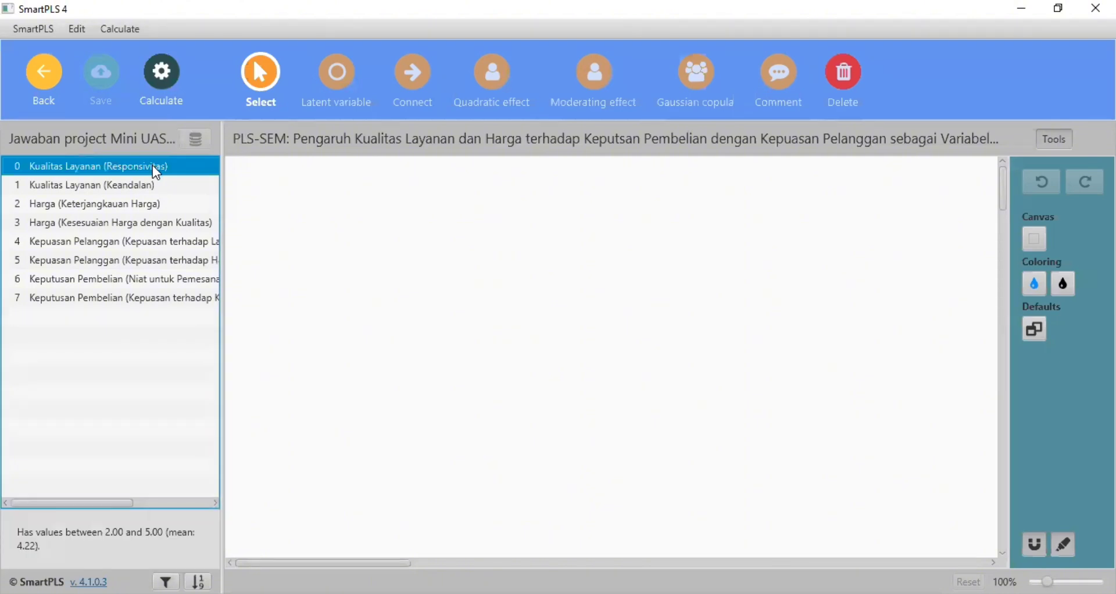
{"action": "left_click", "coordinate": [152, 185], "text": "ctrl"}
{"action": "left_click_drag", "start_coordinate": [152, 181], "coordinate": [319, 232]}
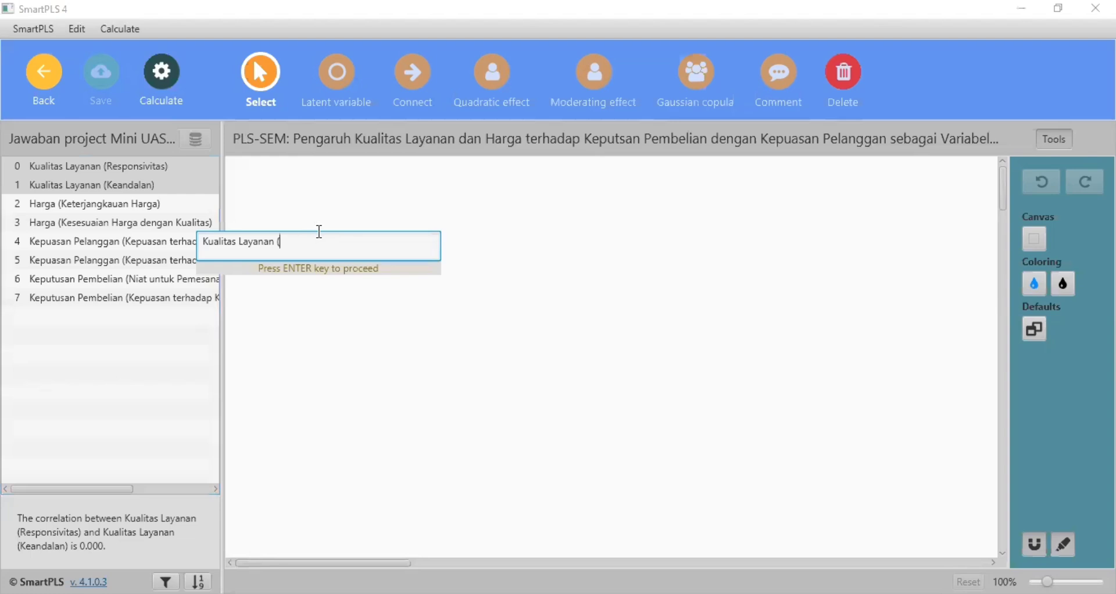
{"action": "key", "text": "Return"}
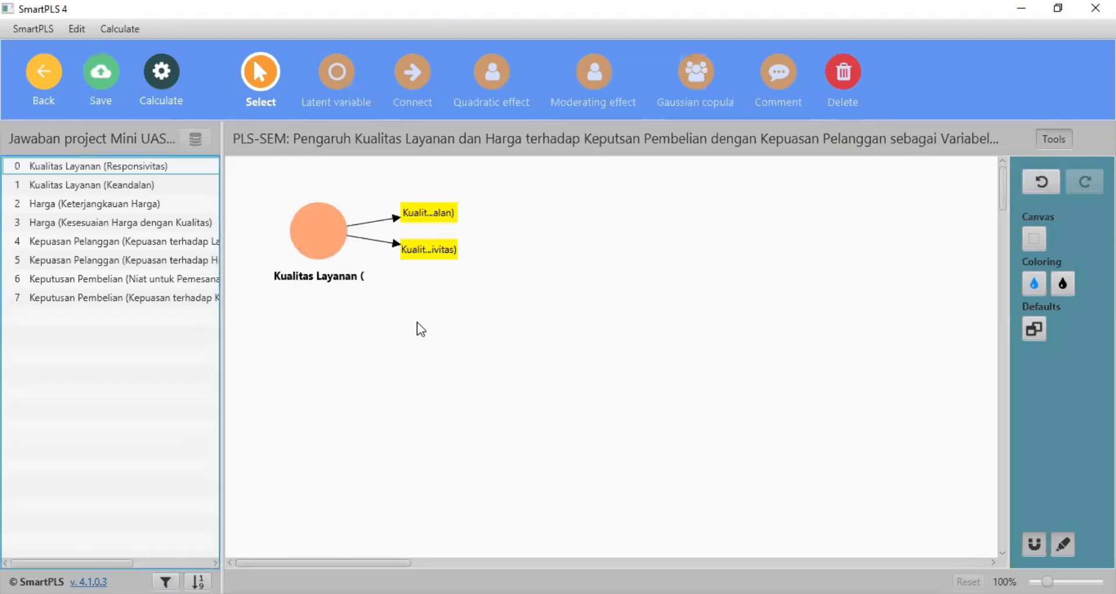
- Add a latent variable from the two Harga indicators below the Kualitas Layanan variable
{"action": "left_click", "coordinate": [102, 204]}
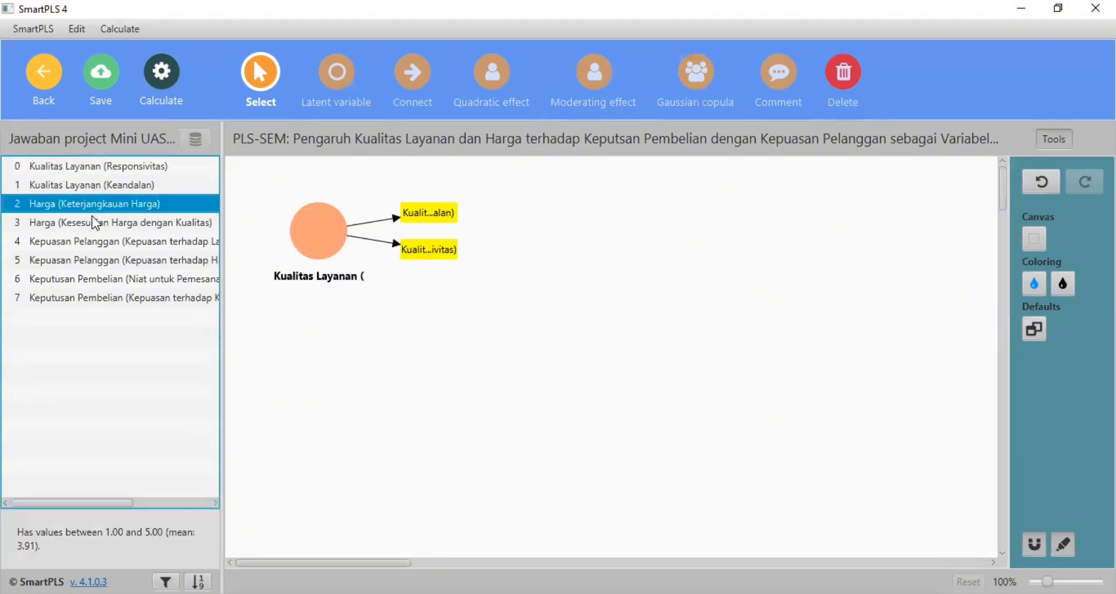
{"action": "left_click", "coordinate": [96, 223], "text": "shift"}
{"action": "left_click_drag", "start_coordinate": [95, 223], "coordinate": [309, 432]}
{"action": "key", "text": "Return"}
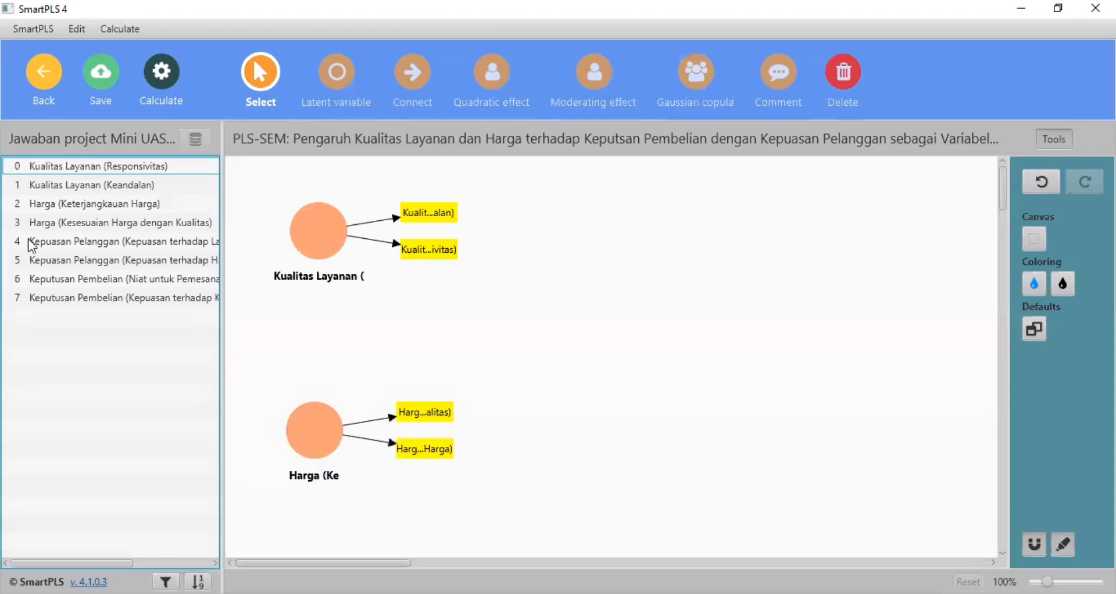
- Add a latent variable from the two Kepuasan Pelanggan indicators in the middle of the canvas
{"action": "left_click", "coordinate": [32, 243]}
{"action": "left_click", "coordinate": [43, 260], "text": "shift"}
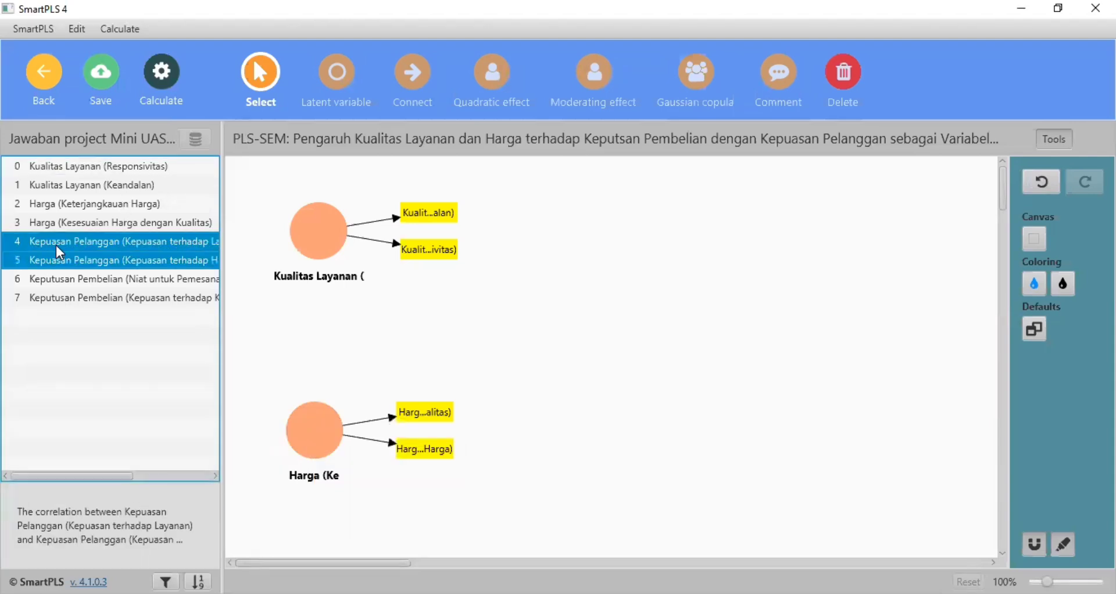
{"action": "left_click_drag", "start_coordinate": [60, 253], "coordinate": [587, 305]}
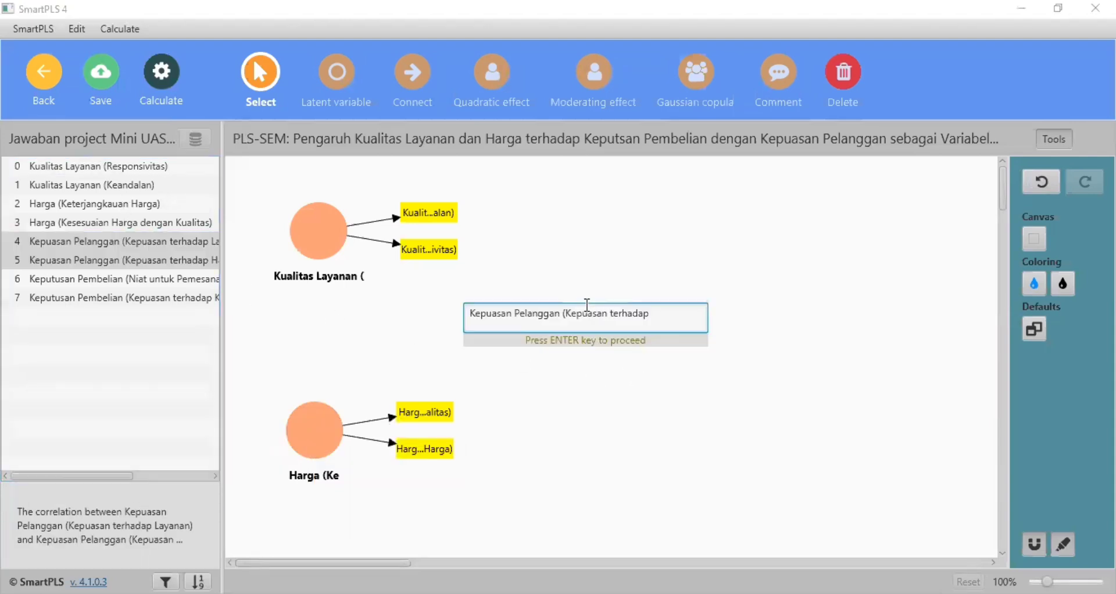
{"action": "key", "text": "Return"}
- Add a latent variable from the two Keputusan Pembelian indicators beyond the Kepuasan Pelanggan variable
{"action": "left_click", "coordinate": [96, 280]}
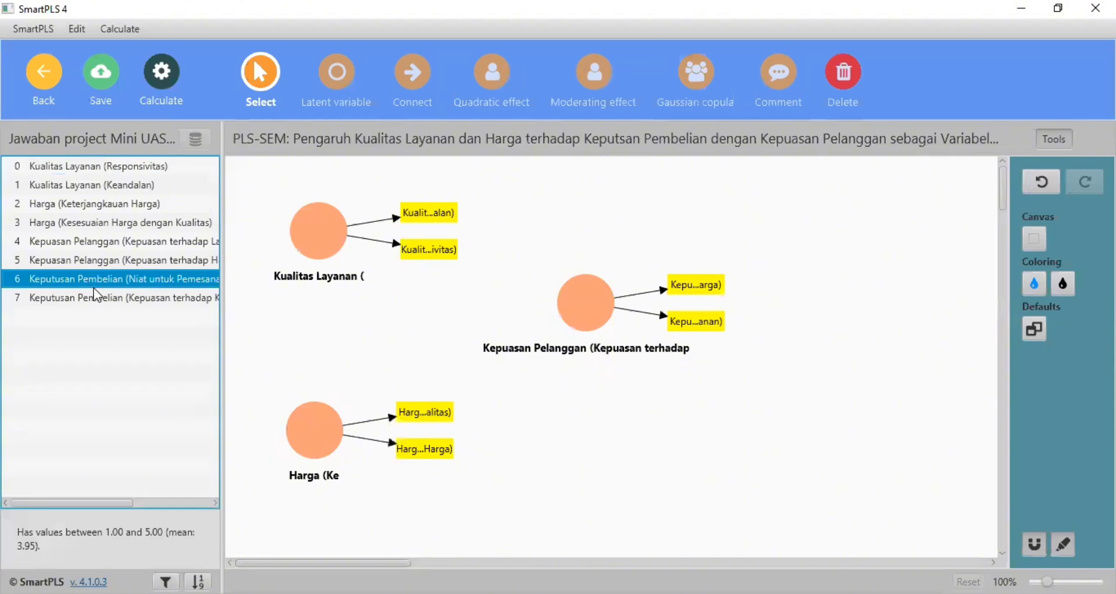
{"action": "left_click", "coordinate": [96, 297], "text": "shift"}
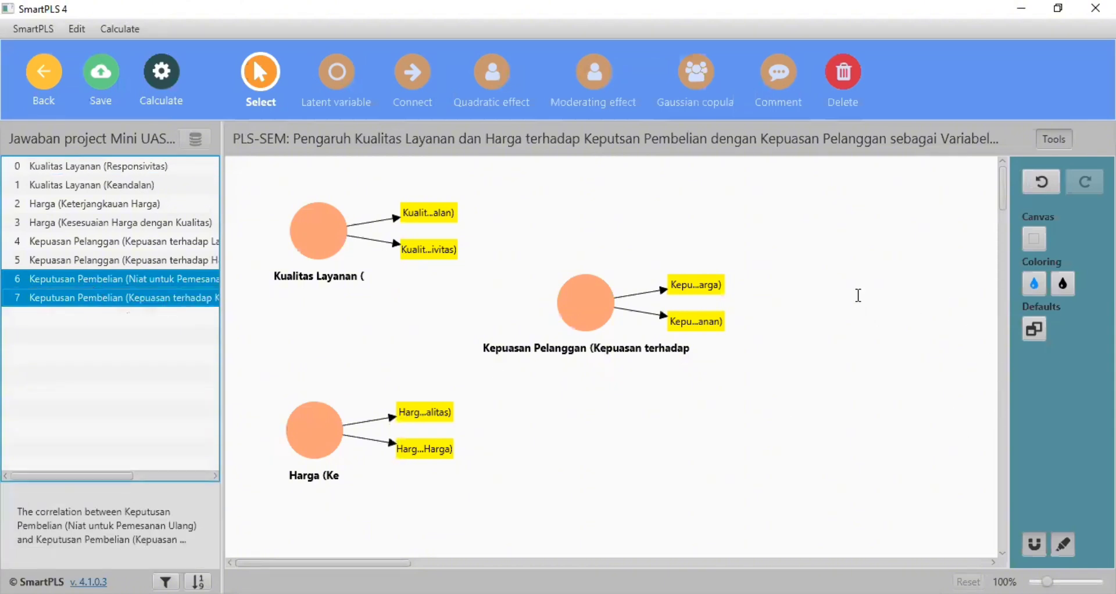
{"action": "left_click_drag", "start_coordinate": [858, 295], "coordinate": [857, 306]}
{"action": "key", "text": "Return"}
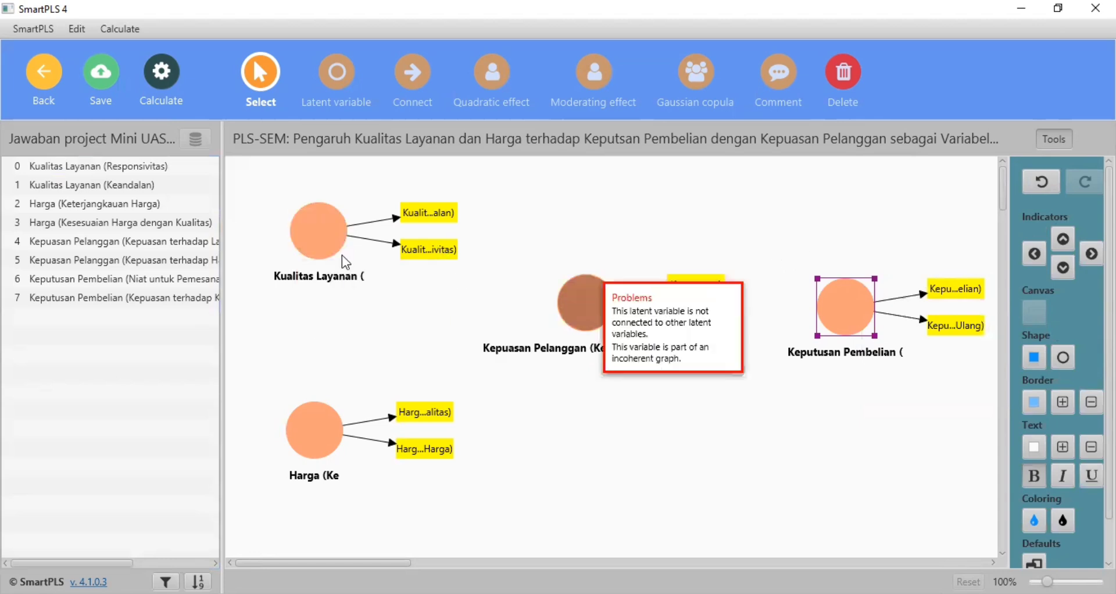
- Rename the Kualitas Layanan latent variable to "Kualitas Layanan (X1)" and enlarge the Kepuasan terhadap Keputusan Pembelian indicator box to fit its label
{"action": "right_click", "coordinate": [304, 233]}
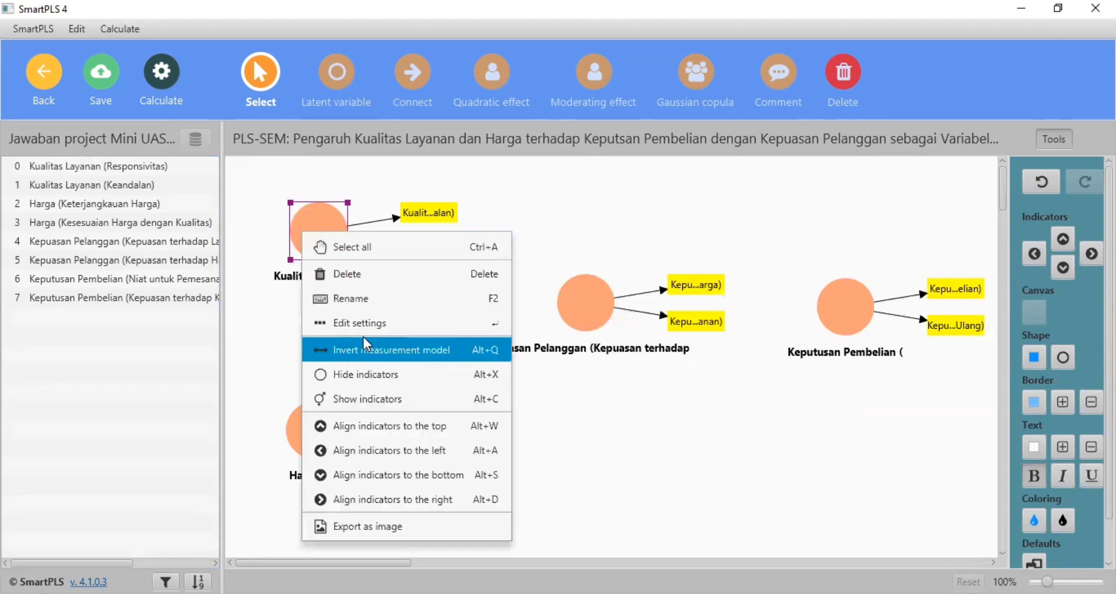
{"action": "left_click", "coordinate": [367, 299]}
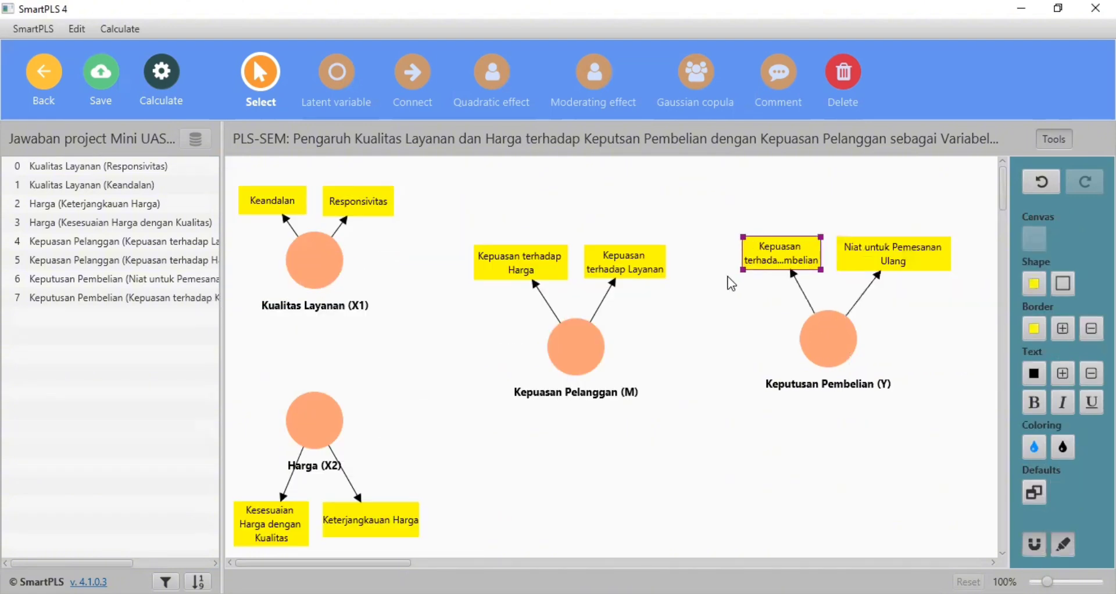
{"action": "left_click_drag", "start_coordinate": [727, 279], "coordinate": [720, 280]}
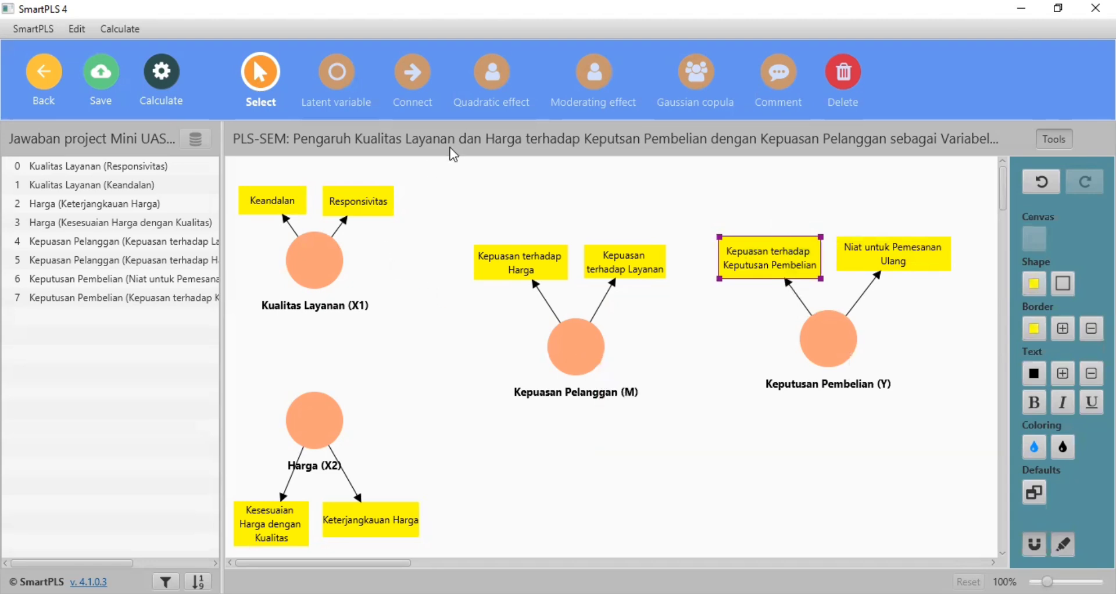
- Connect Kualitas Layanan (X1) and Harga (X2) to Kepuasan Pelanggan (M), and Kepuasan Pelanggan (M) to Keputusan Pembelian (Y)
{"action": "left_click", "coordinate": [414, 76]}
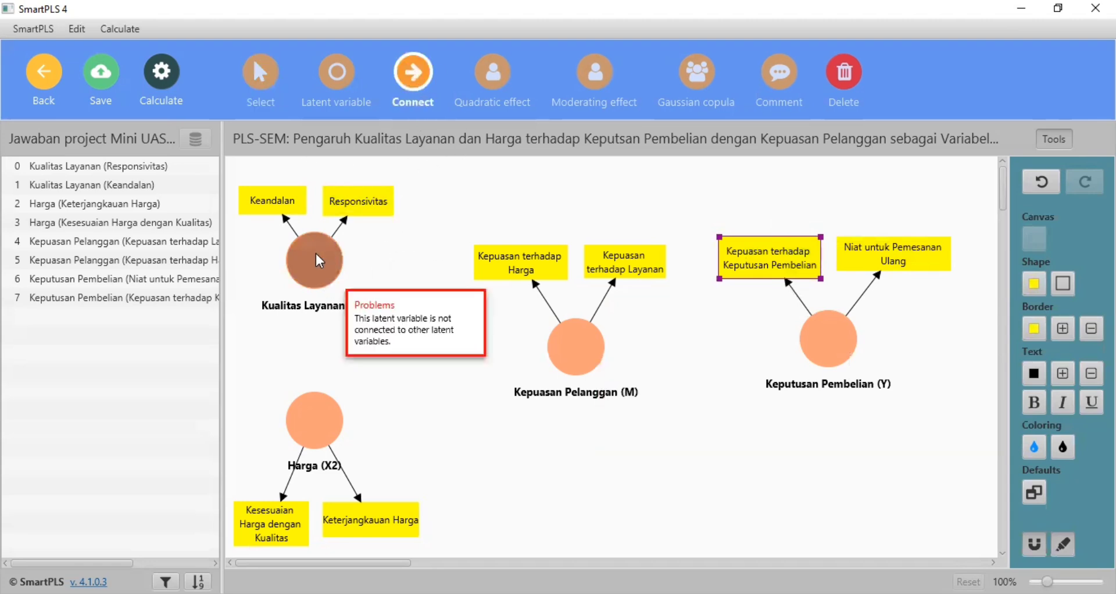
{"action": "left_click_drag", "start_coordinate": [322, 272], "coordinate": [580, 344]}
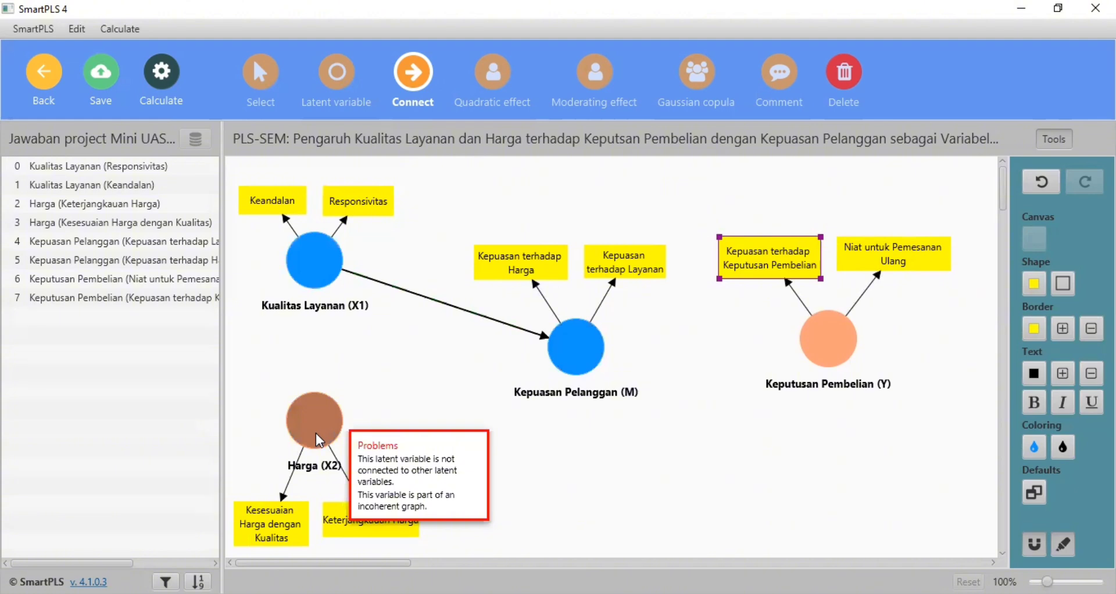
{"action": "left_click_drag", "start_coordinate": [334, 431], "coordinate": [825, 347]}
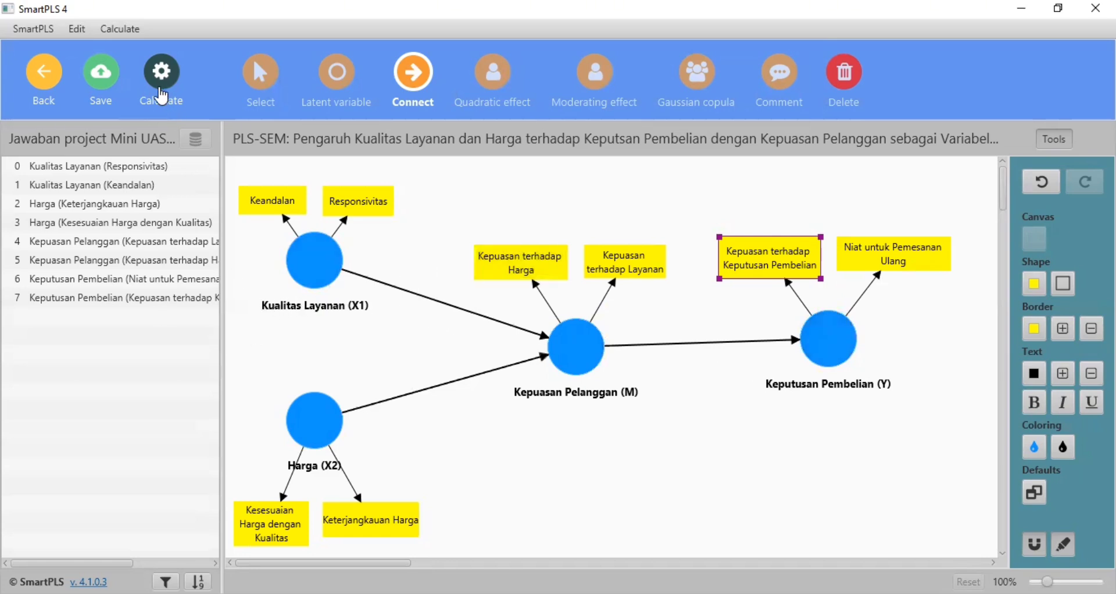
- Run the PLS-SEM algorithm with the Path weighting scheme, standardized results and default initial weights, opening the report
{"action": "left_click", "coordinate": [164, 96]}
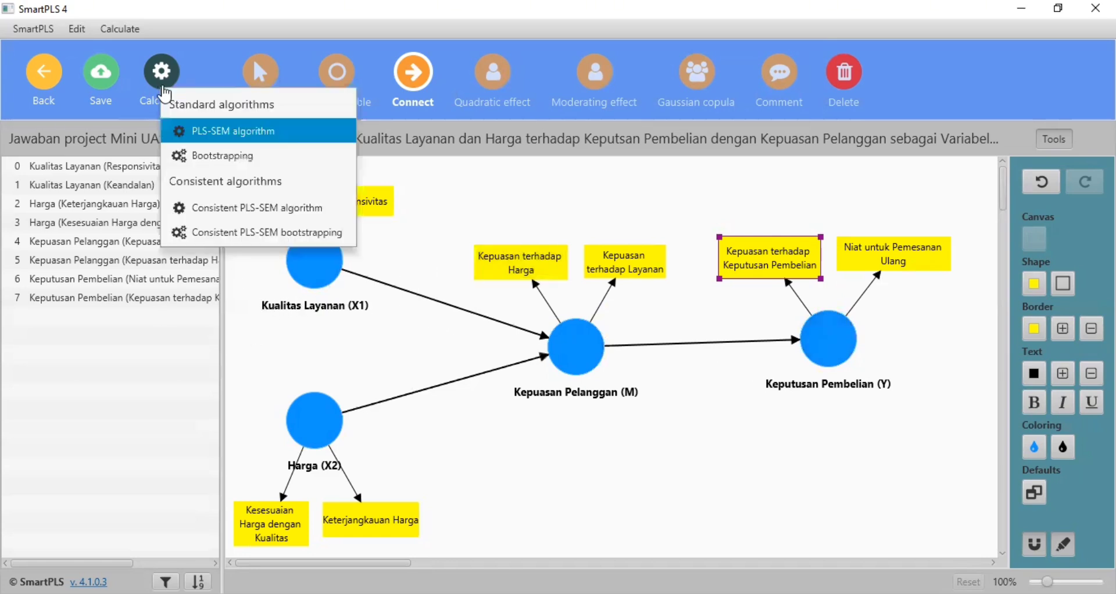
{"action": "left_click", "coordinate": [271, 132]}
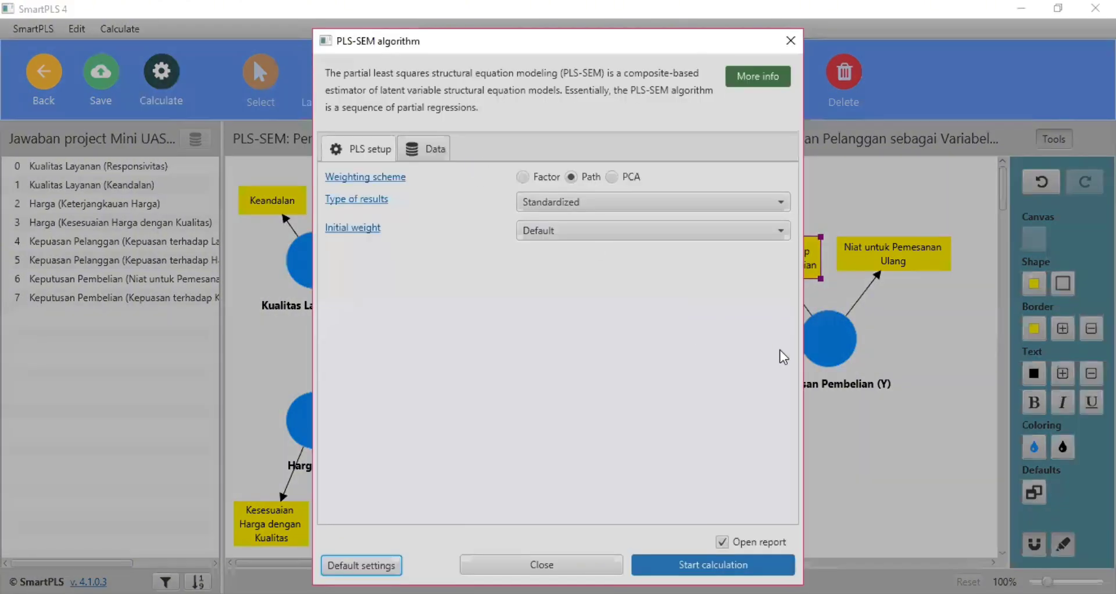
{"action": "left_click", "coordinate": [713, 565]}
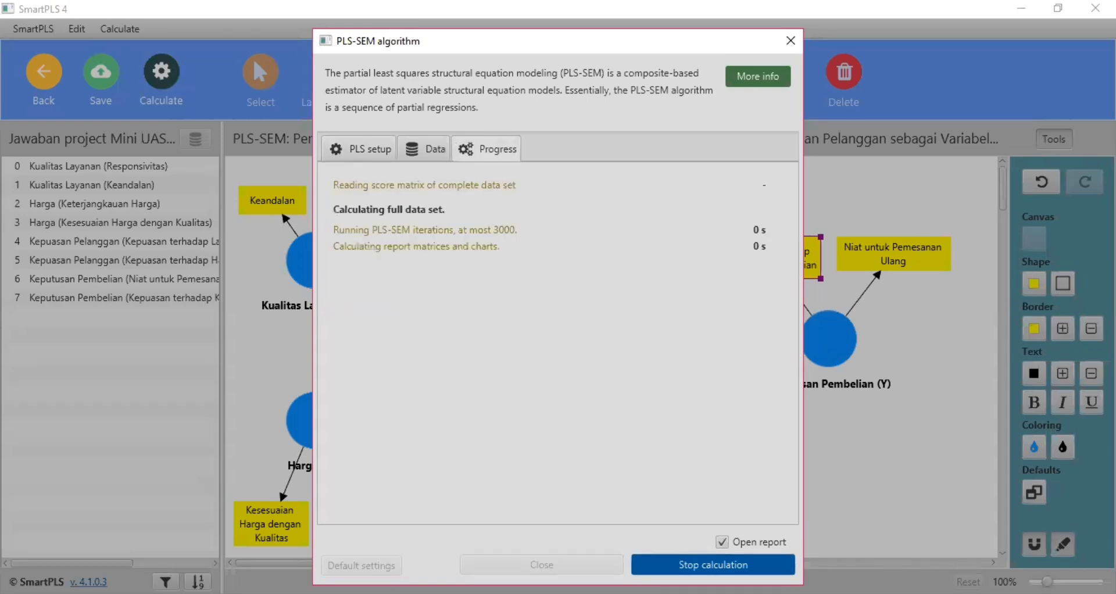
{"action": "left_click", "coordinate": [694, 564]}
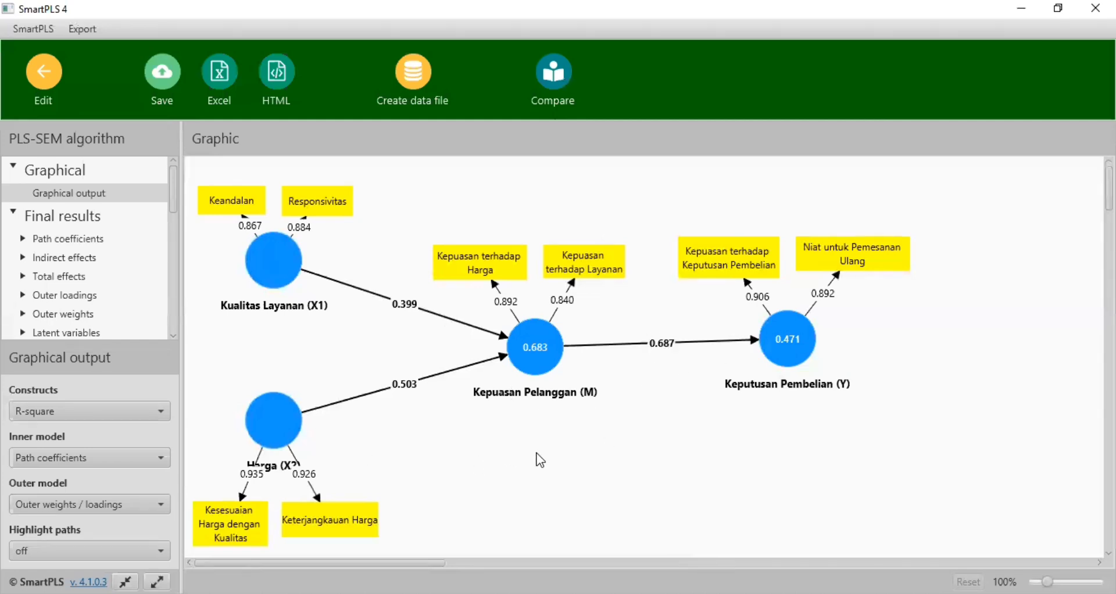
- Move the Harga (X2) label above its circle in the graphical output and review the constructs' results
{"action": "left_click_drag", "start_coordinate": [279, 466], "coordinate": [279, 382]}
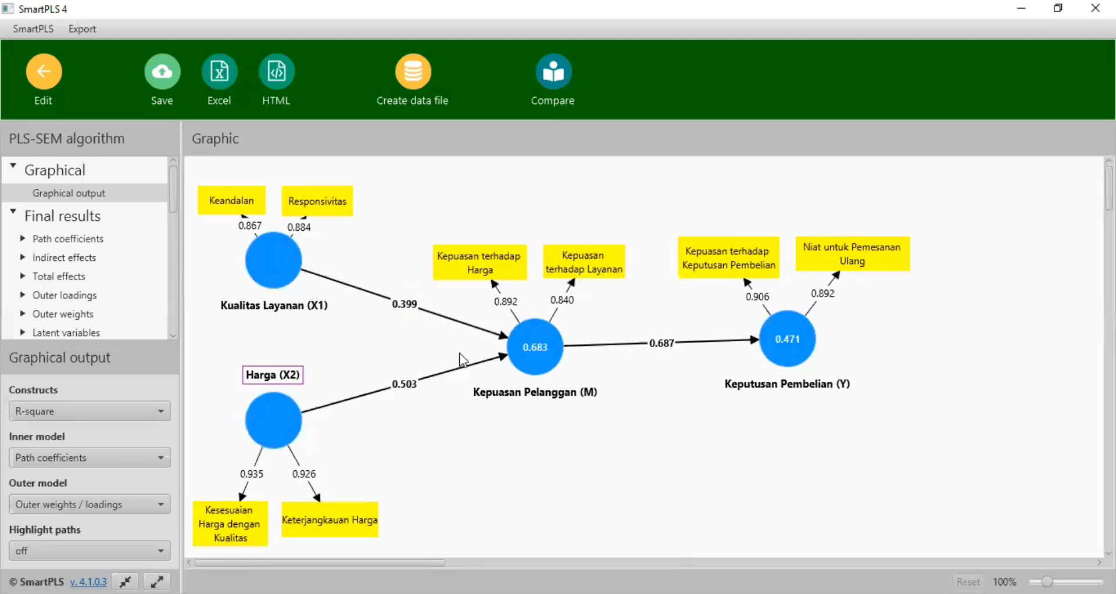
{"action": "mouse_move", "coordinate": [293, 251]}
{"action": "mouse_move", "coordinate": [547, 366]}
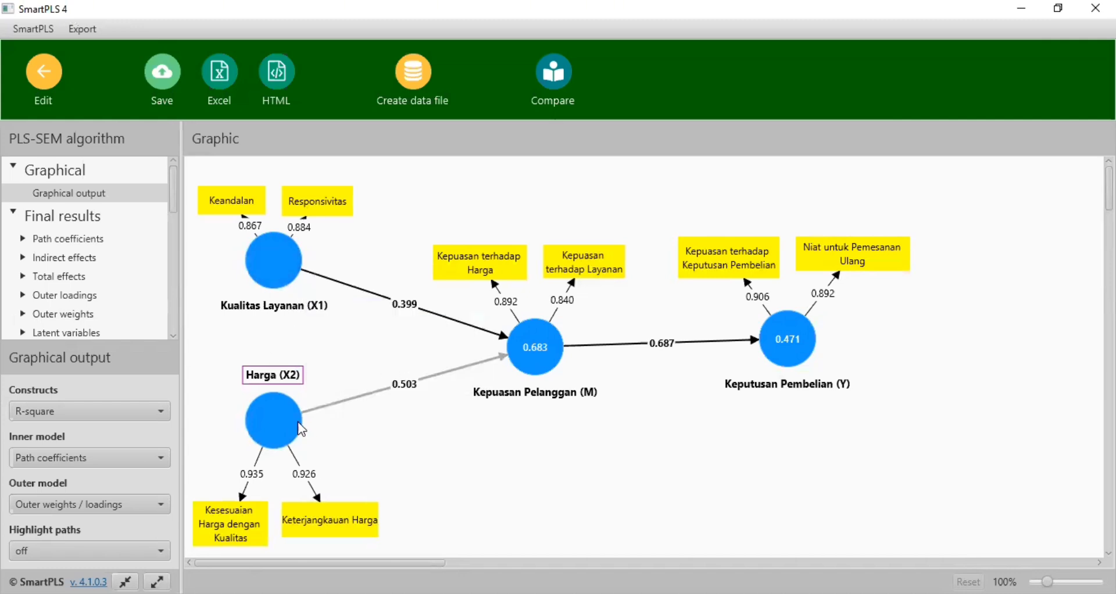
{"action": "mouse_move", "coordinate": [285, 430]}
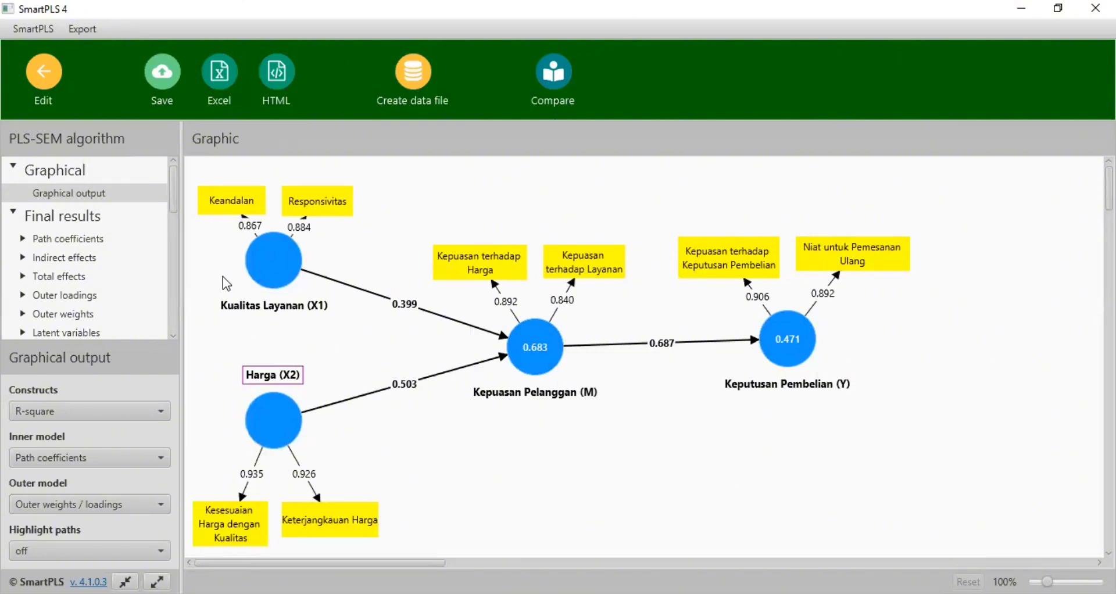
- Review the path coefficients matrix and the outer loadings matrix in the final results
{"action": "left_click", "coordinate": [78, 240]}
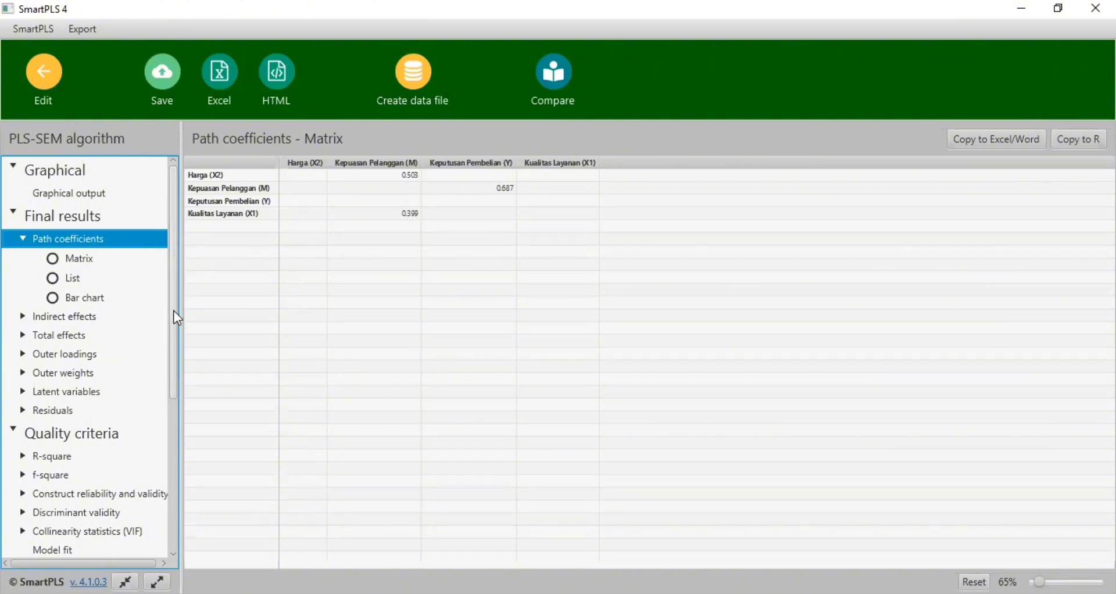
{"action": "left_click_drag", "start_coordinate": [173, 313], "coordinate": [176, 322]}
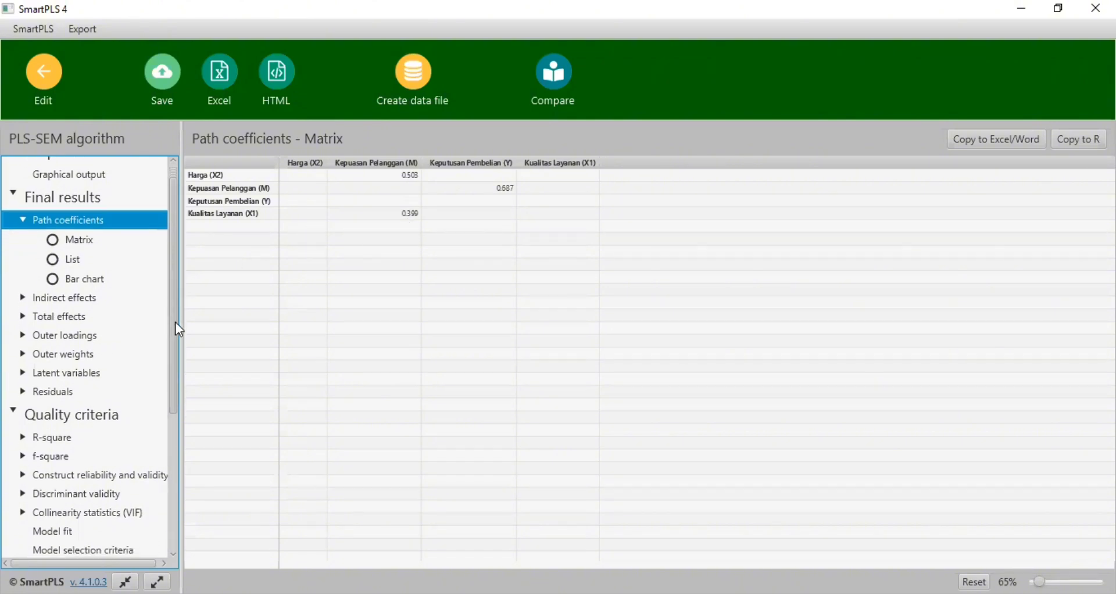
{"action": "left_click", "coordinate": [84, 336]}
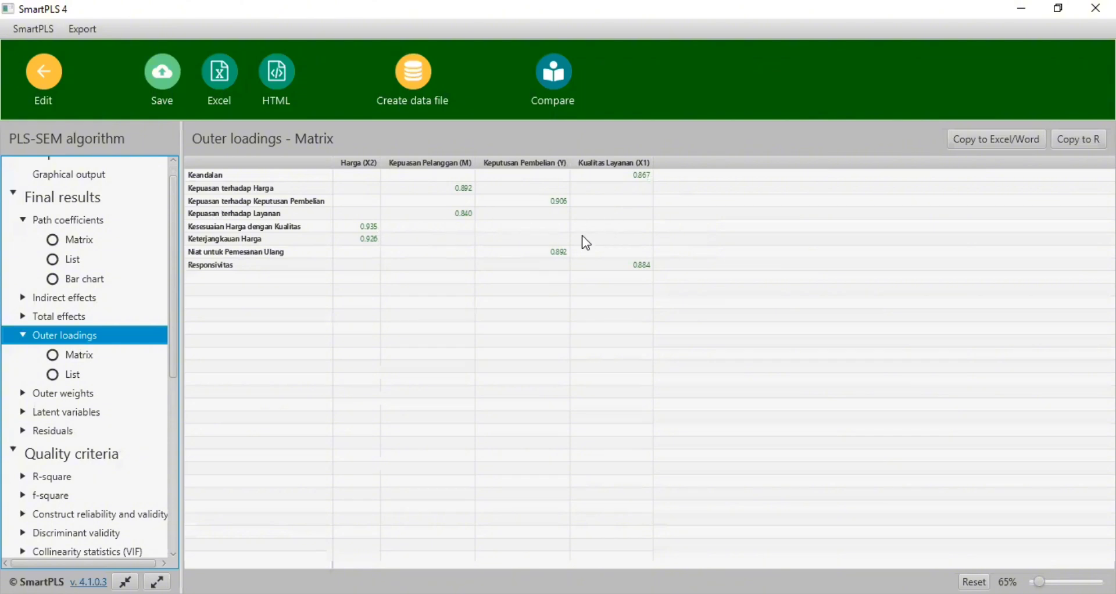
- Open the construct reliability and validity overview and enlarge the table to 140%
{"action": "left_click_drag", "start_coordinate": [174, 284], "coordinate": [172, 371]}
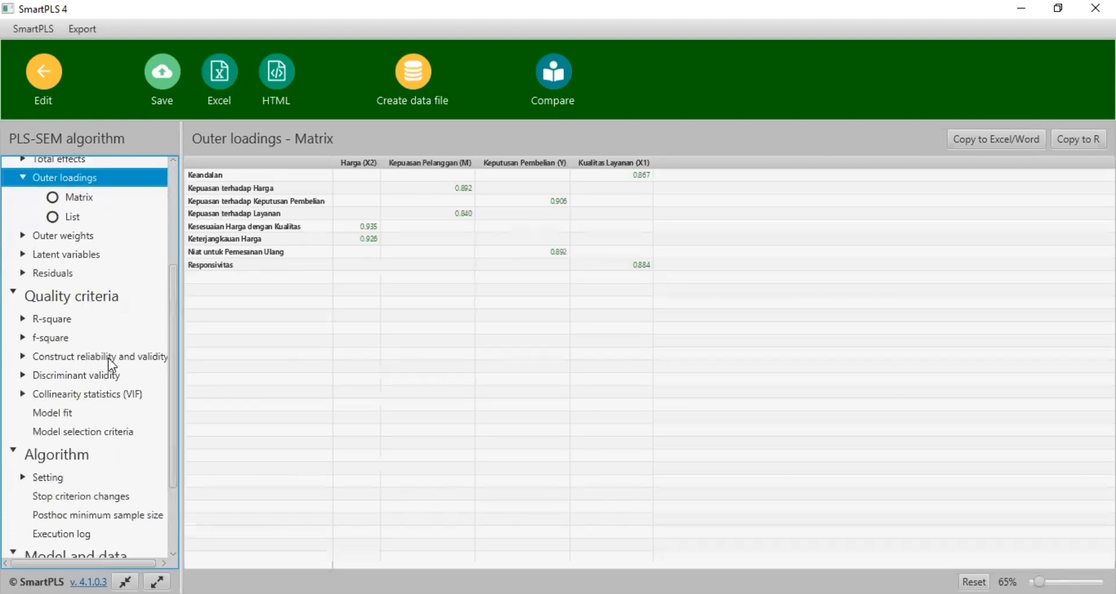
{"action": "left_click", "coordinate": [125, 358]}
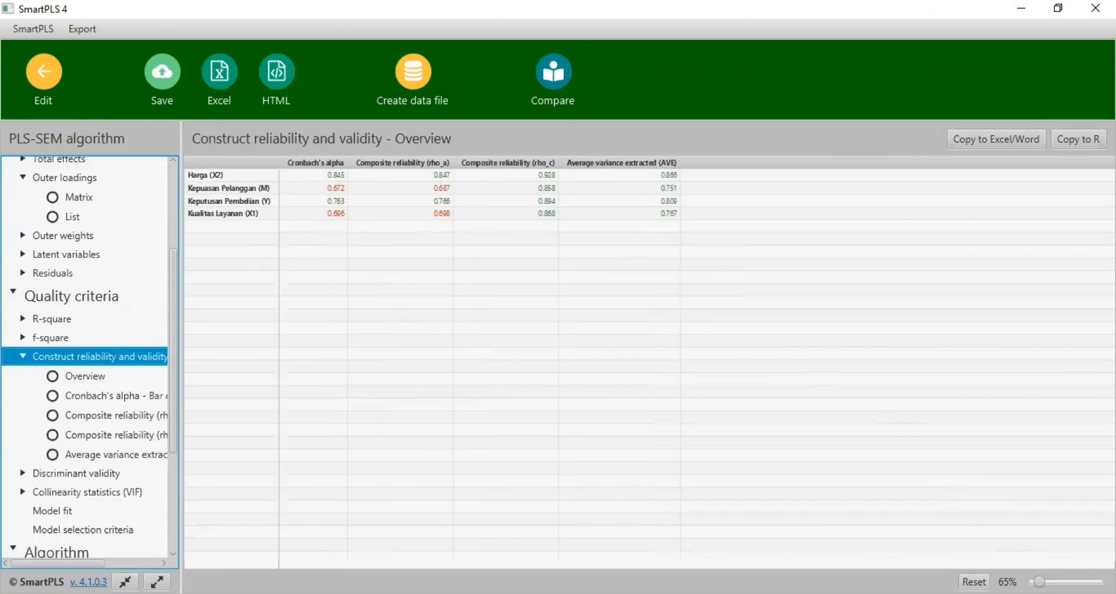
{"action": "left_click_drag", "start_coordinate": [1038, 582], "coordinate": [1054, 582]}
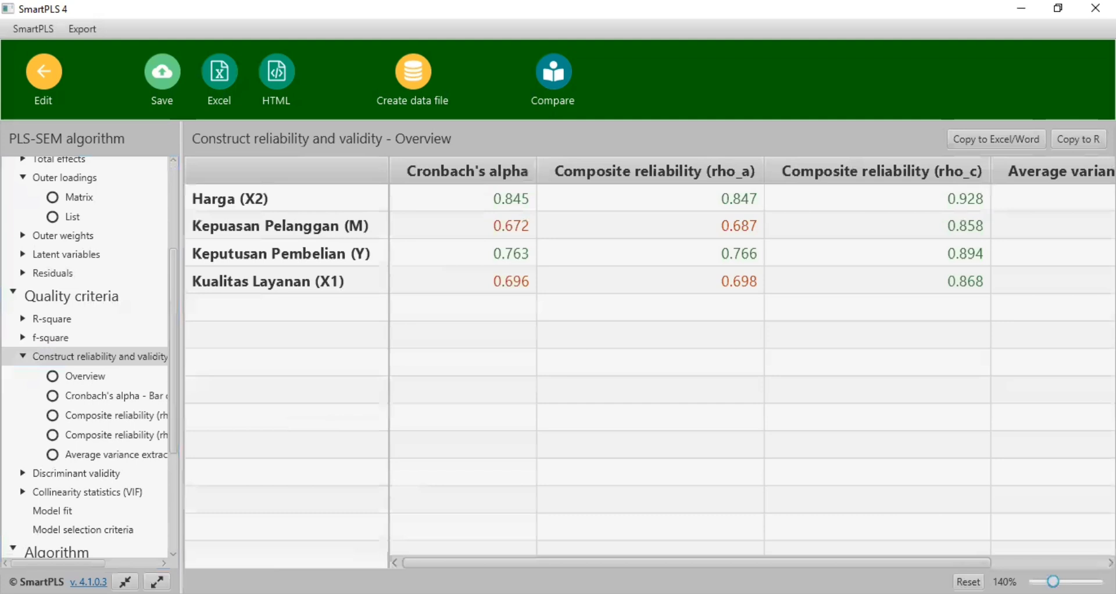
- Examine Cronbach's alpha, composite reliability (rho_a and rho_c) and average variance extracted for all four constructs
{"action": "left_click", "coordinate": [515, 204]}
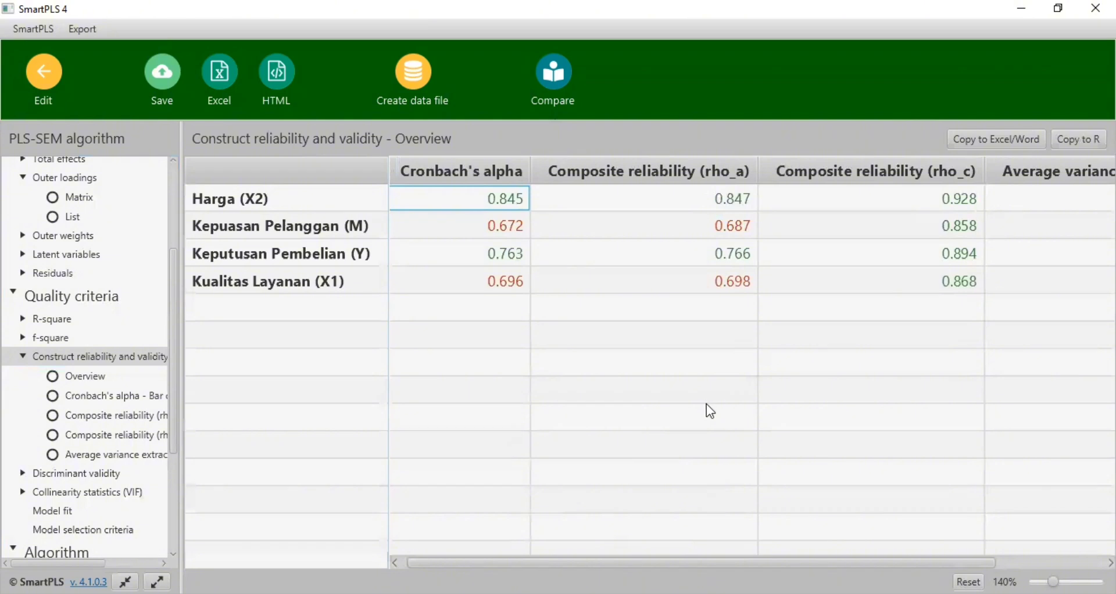
{"action": "left_click_drag", "start_coordinate": [776, 559], "coordinate": [922, 542]}
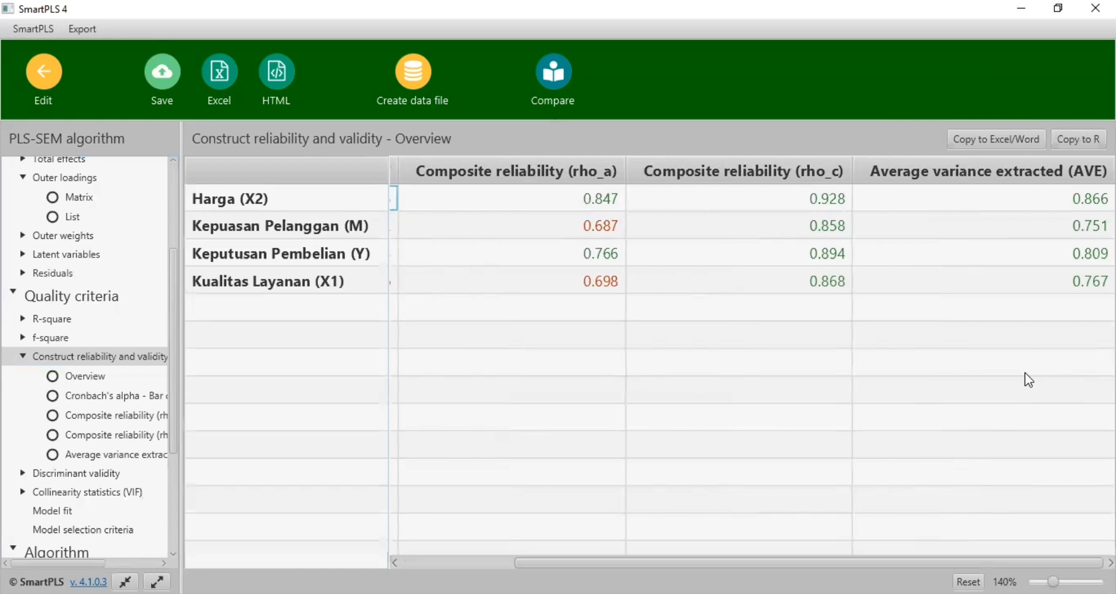
{"action": "left_click_drag", "start_coordinate": [726, 562], "coordinate": [621, 562]}
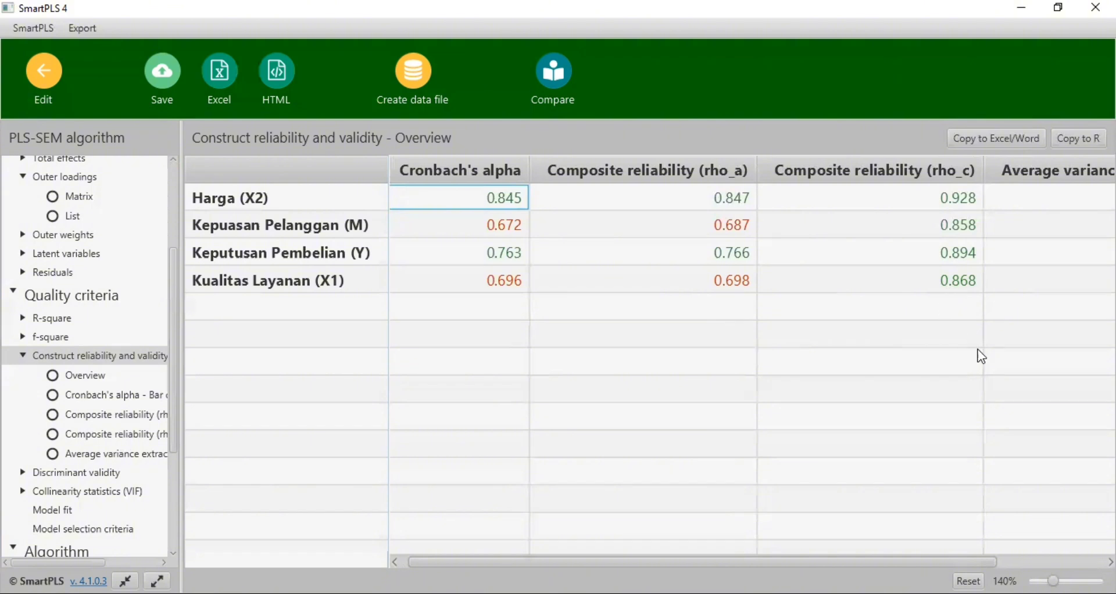
{"action": "left_click_drag", "start_coordinate": [826, 561], "coordinate": [989, 543]}
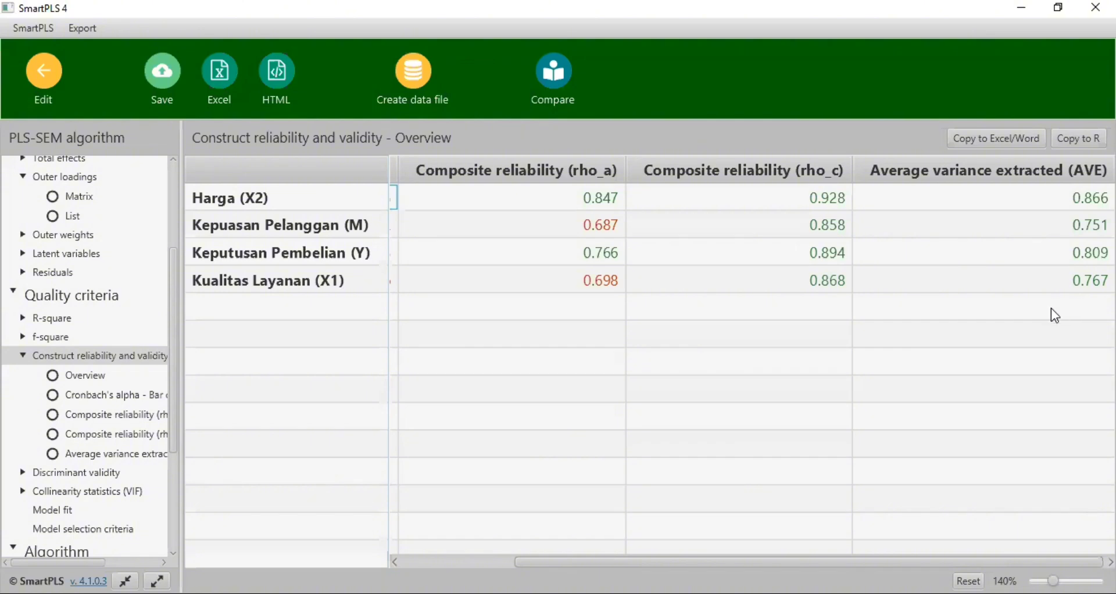
{"action": "left_click_drag", "start_coordinate": [697, 560], "coordinate": [537, 548]}
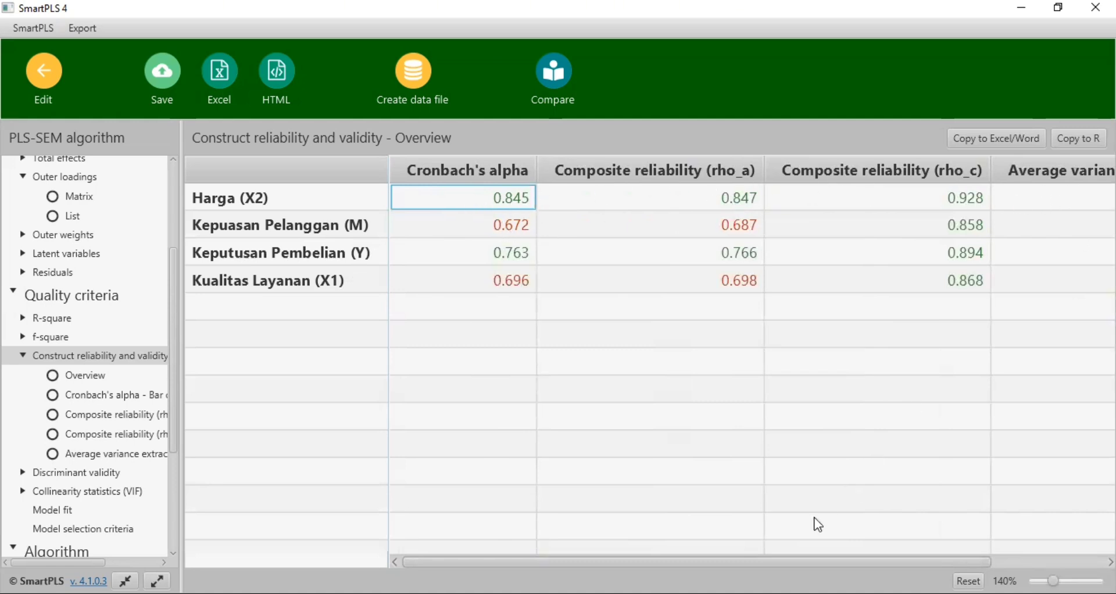
{"action": "mouse_move", "coordinate": [779, 562]}
{"action": "left_mouse_down"}
{"action": "mouse_move", "coordinate": [891, 562]}
{"action": "mouse_move", "coordinate": [780, 562]}
{"action": "left_mouse_up"}
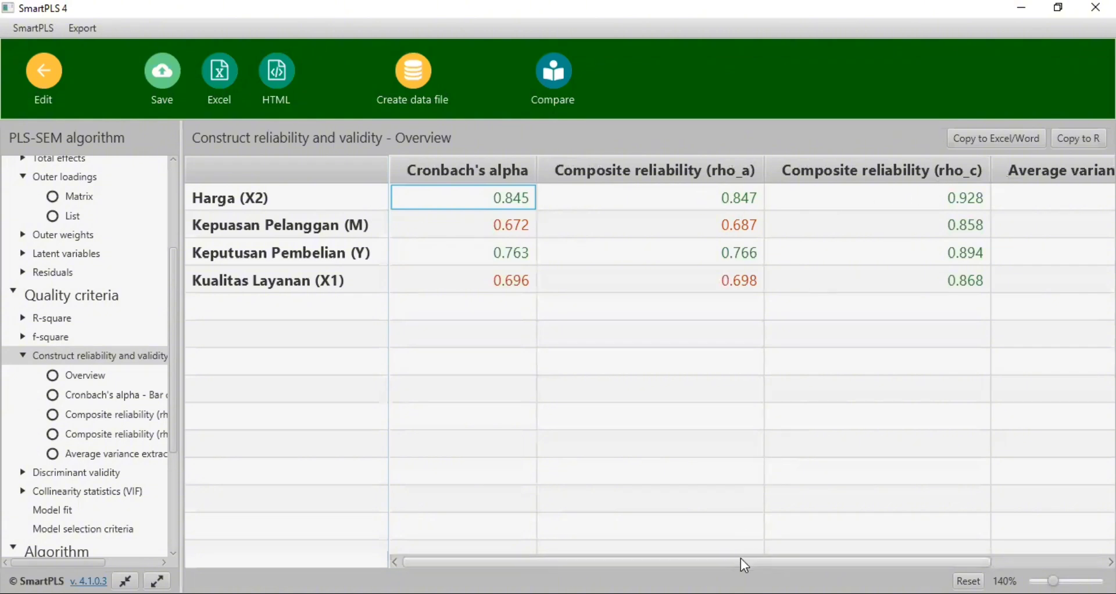
{"action": "left_click_drag", "start_coordinate": [740, 558], "coordinate": [839, 553]}
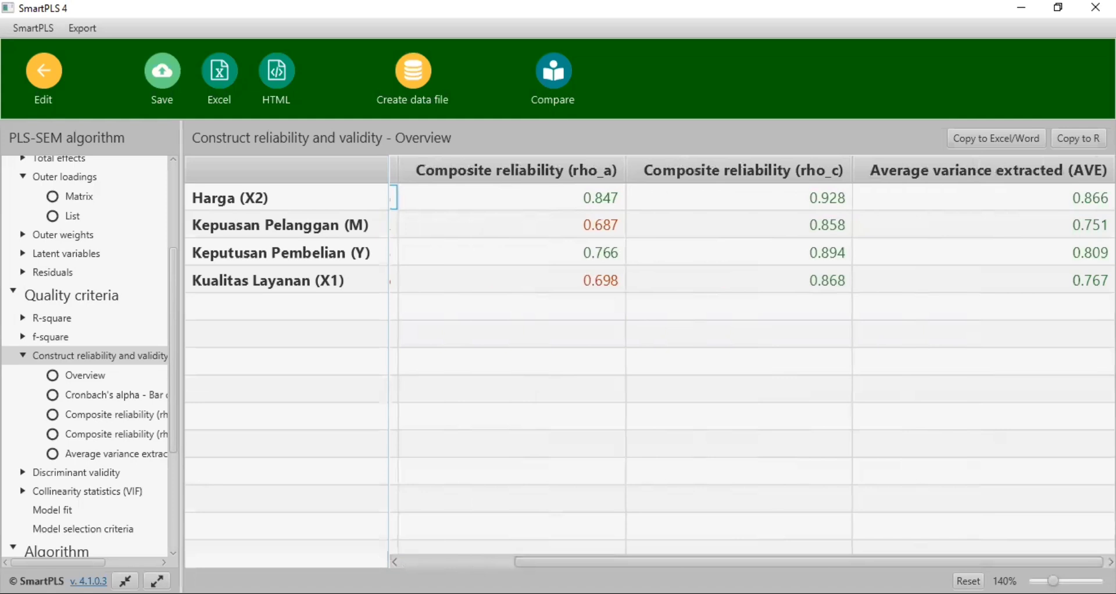
{"action": "left_click_drag", "start_coordinate": [810, 567], "coordinate": [700, 566]}
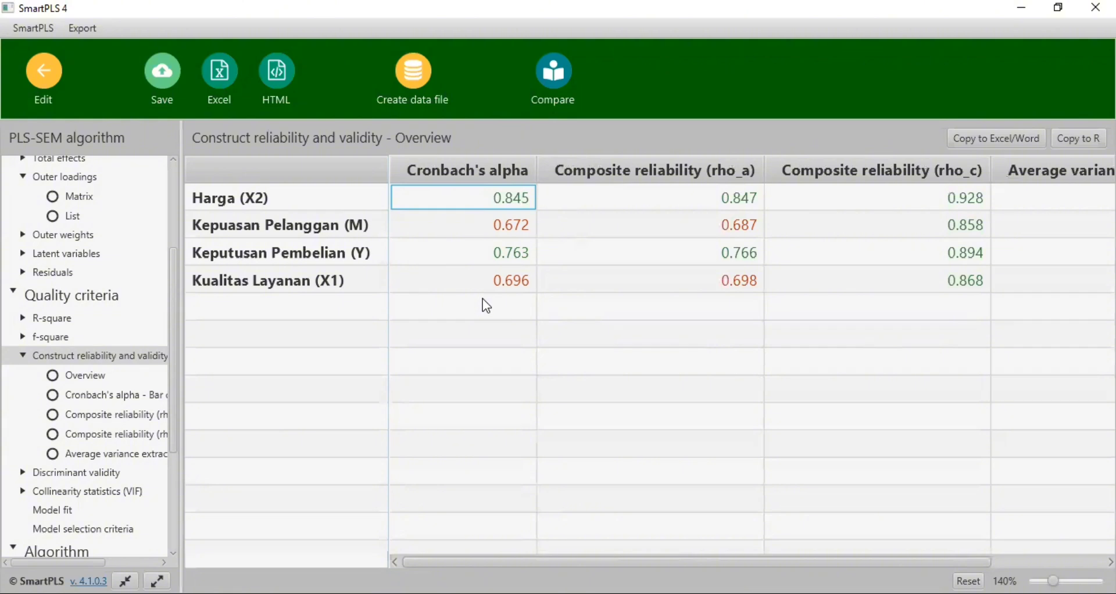
{"action": "key", "text": "Down"}
{"action": "key", "text": "Right"}
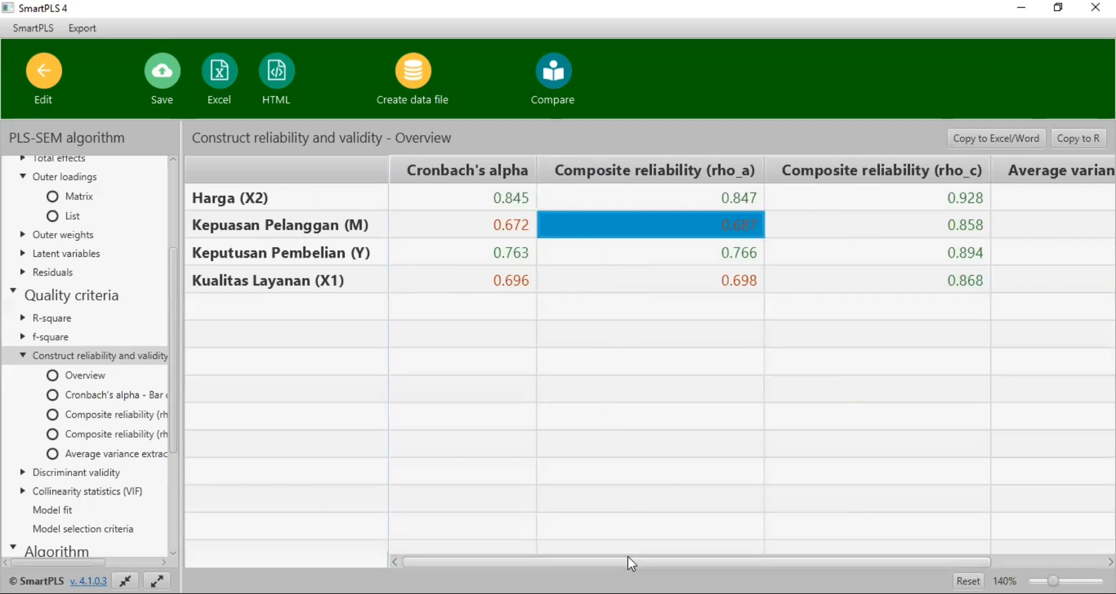
{"action": "left_click_drag", "start_coordinate": [629, 562], "coordinate": [821, 547]}
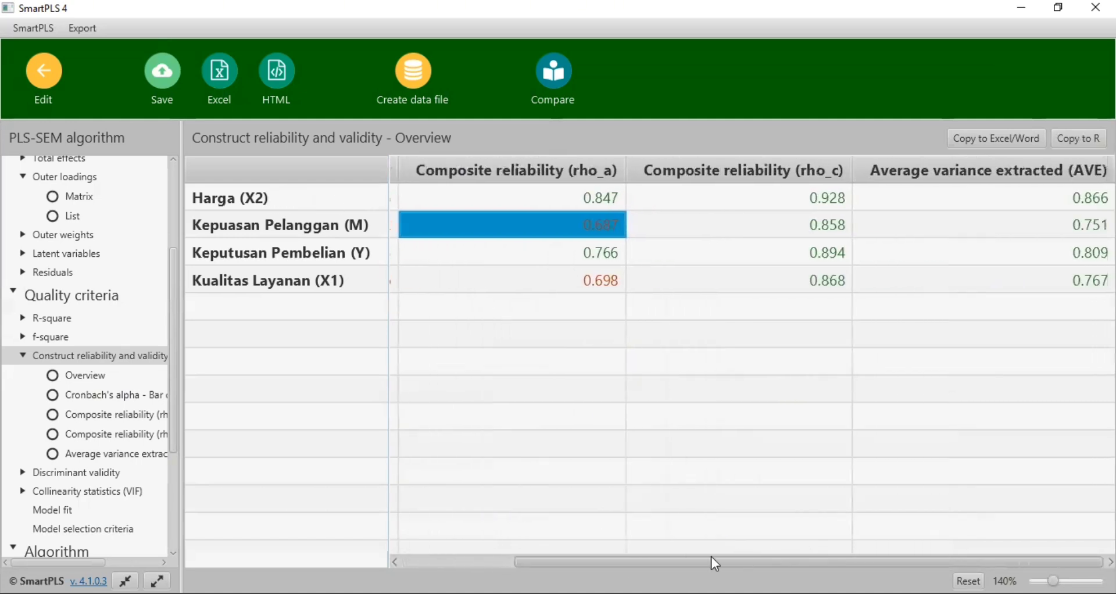
{"action": "left_click_drag", "start_coordinate": [712, 558], "coordinate": [553, 558]}
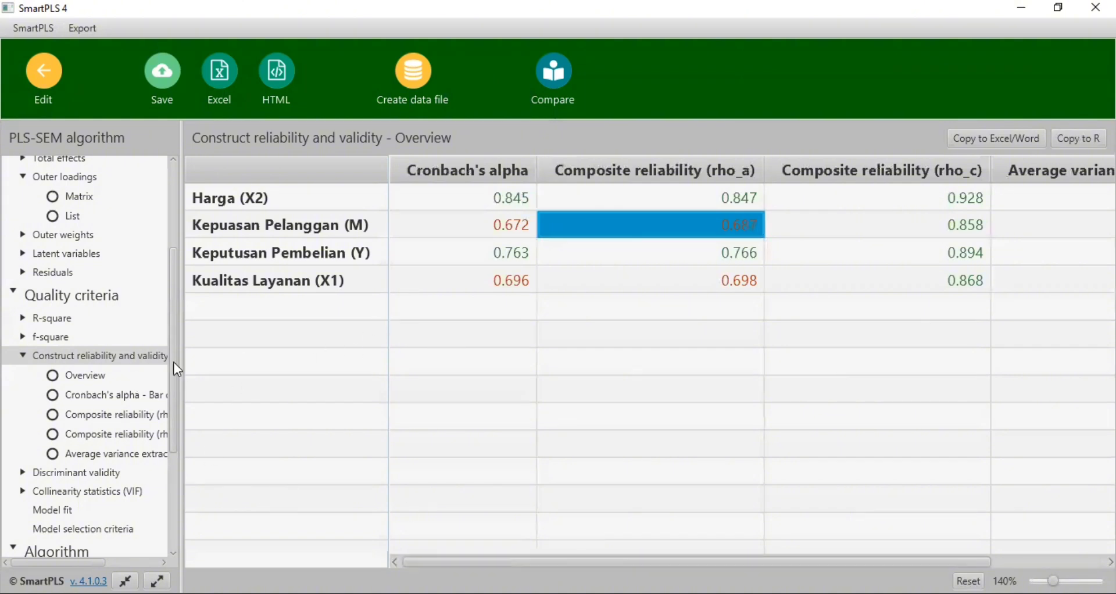
- Return to the model and run Bootstrapping with 5000 subsamples, percentile bootstrap, a two-tailed test and a 0.05 significance level
{"action": "left_click", "coordinate": [33, 73]}
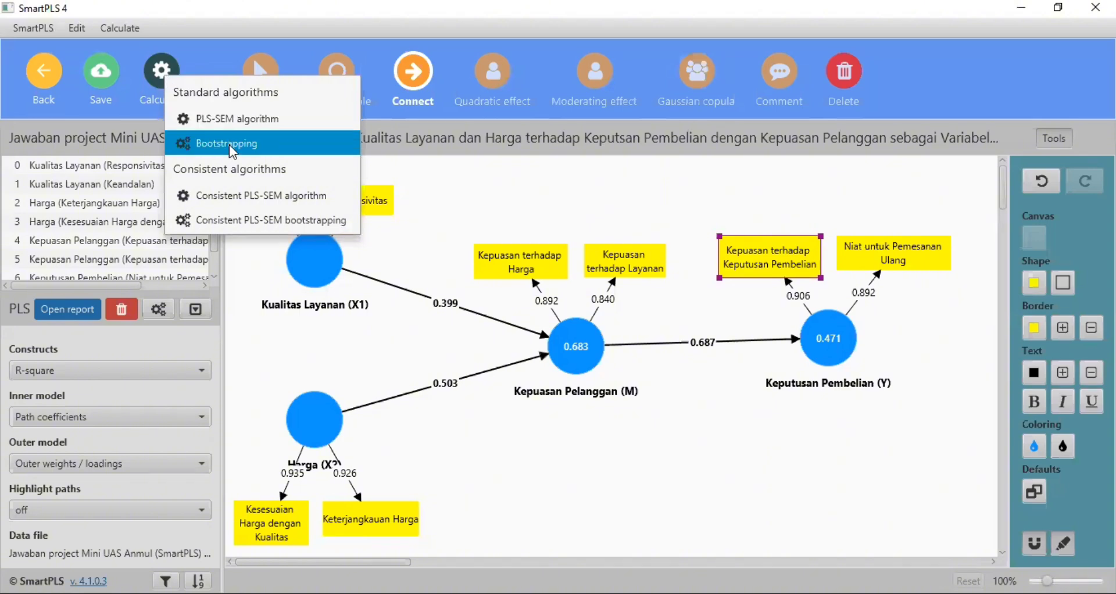
{"action": "left_click", "coordinate": [301, 144]}
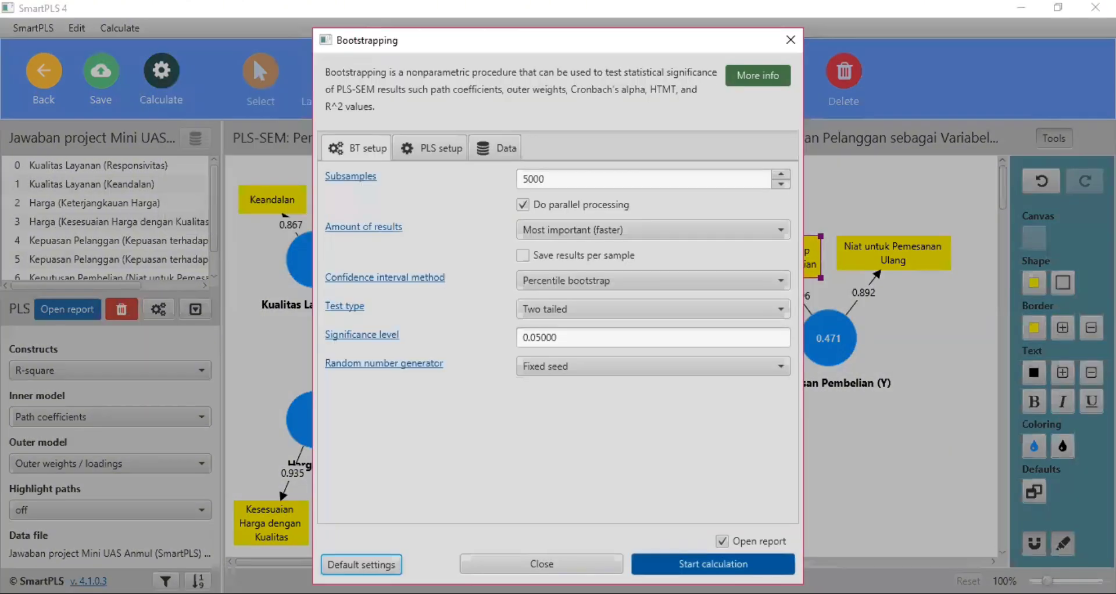
{"action": "key", "text": "Return"}
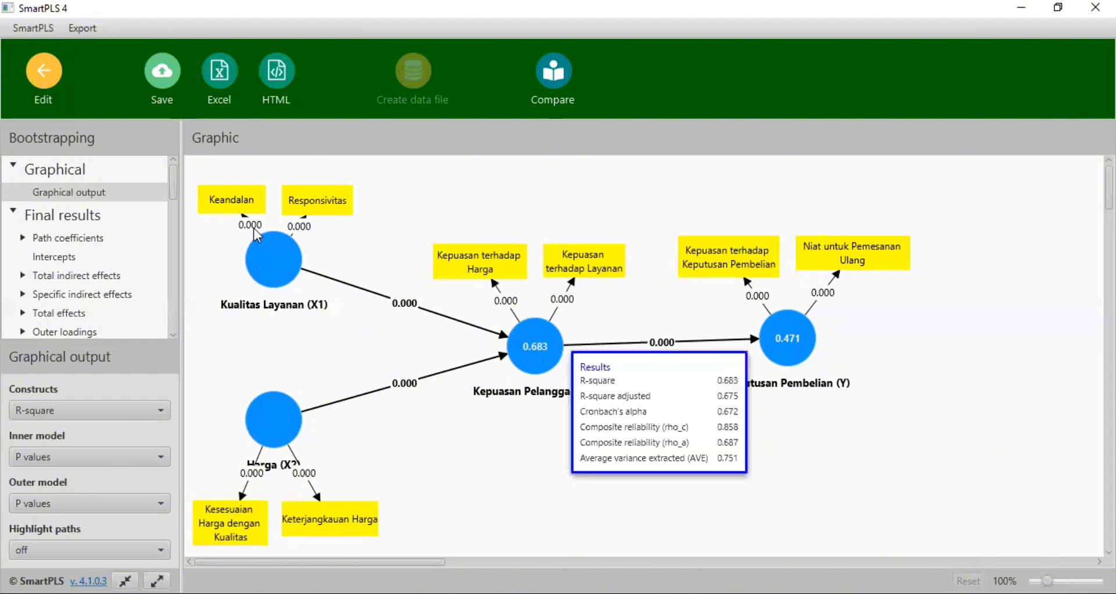
- Examine the bootstrapped path coefficients, including original sample, standard deviation, T statistics and P values for each path
{"action": "double_click", "coordinate": [92, 238]}
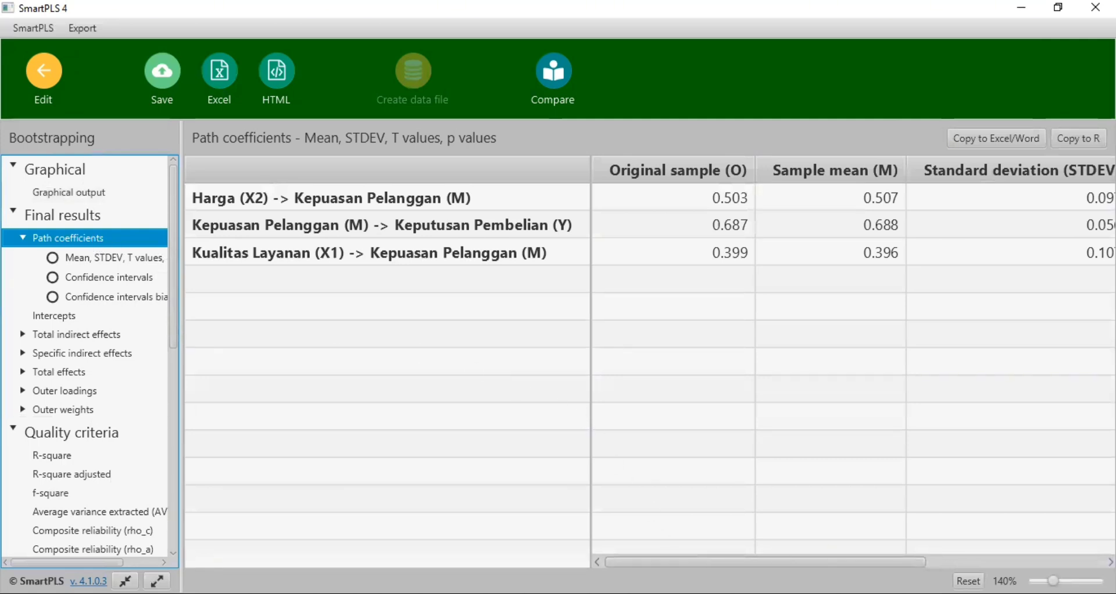
{"action": "left_click", "coordinate": [1053, 580]}
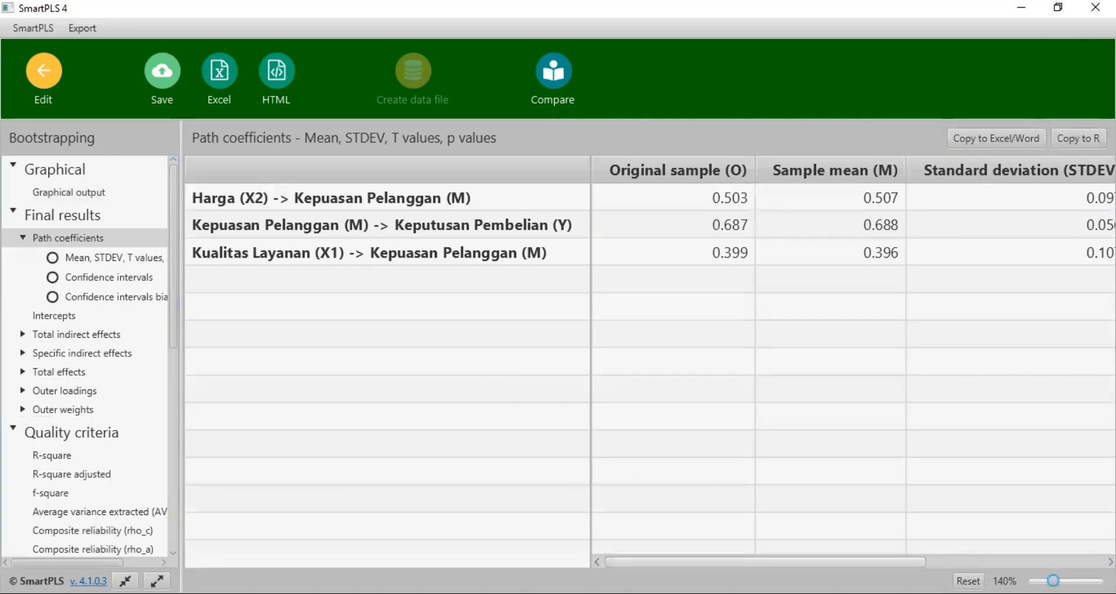
{"action": "left_click_drag", "start_coordinate": [889, 562], "coordinate": [1080, 539]}
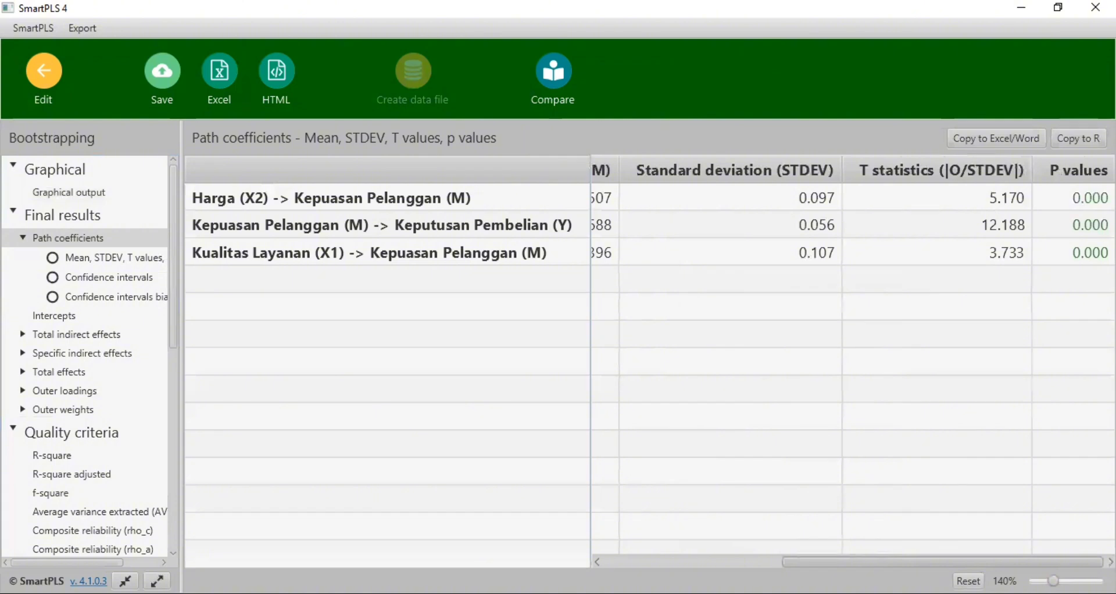
{"action": "left_click_drag", "start_coordinate": [998, 561], "coordinate": [821, 561]}
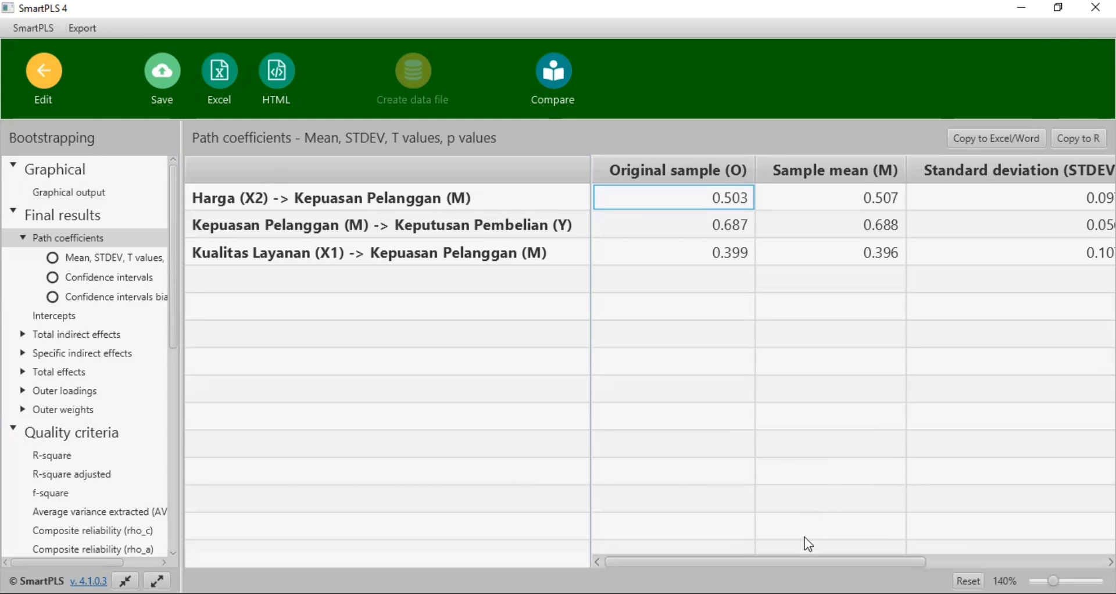
{"action": "left_click_drag", "start_coordinate": [809, 562], "coordinate": [985, 562]}
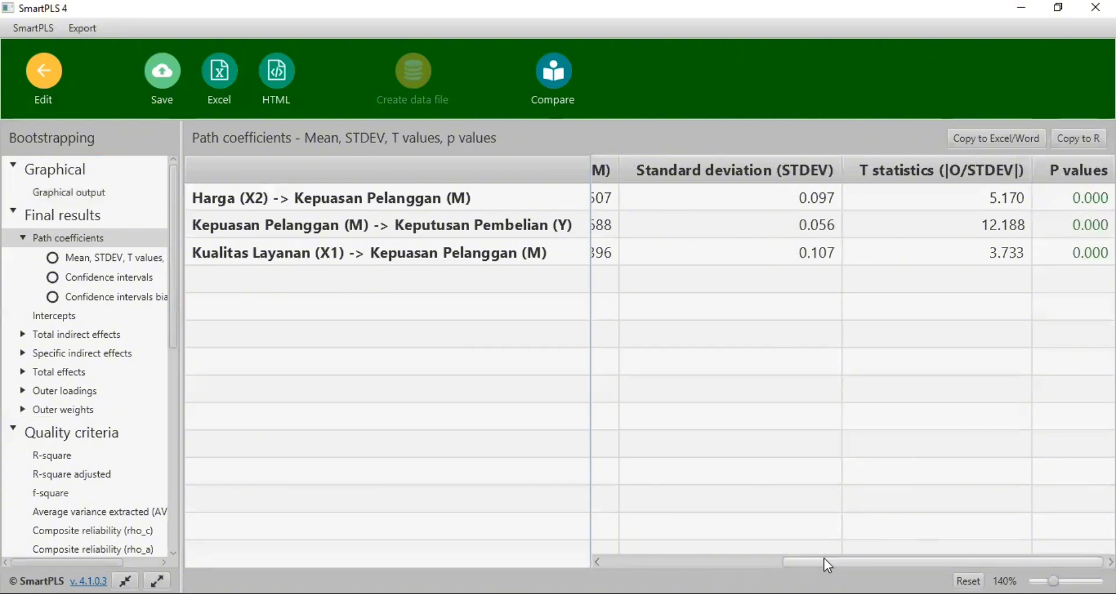
- Check the P values and original sample coefficients of the three structural paths in the bootstrapping results
{"action": "mouse_move", "coordinate": [824, 558]}
{"action": "left_mouse_down"}
{"action": "mouse_move", "coordinate": [804, 562]}
{"action": "mouse_move", "coordinate": [829, 561]}
{"action": "left_mouse_up"}
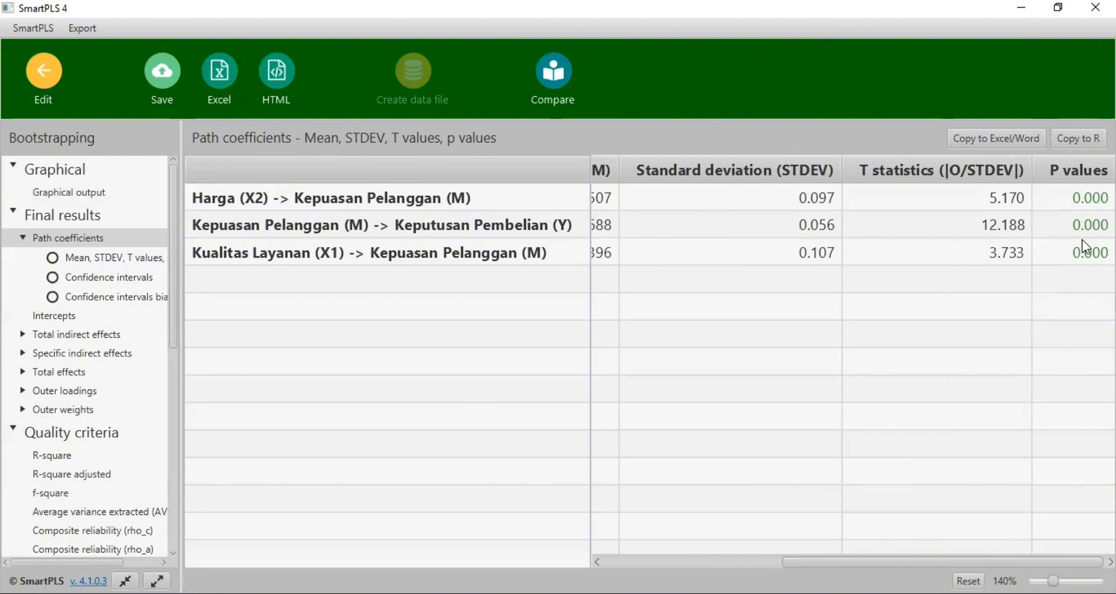
{"action": "left_click", "coordinate": [677, 562]}
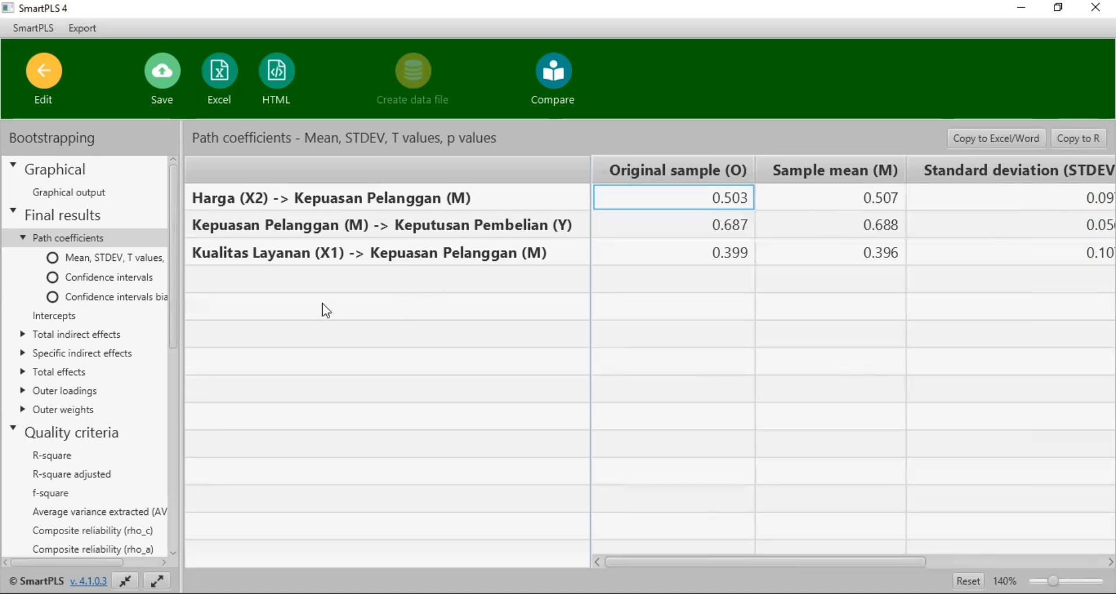
- Rerun the PLS-SEM algorithm on the model and open the R-square overview for the endogenous constructs
{"action": "left_click", "coordinate": [38, 76]}
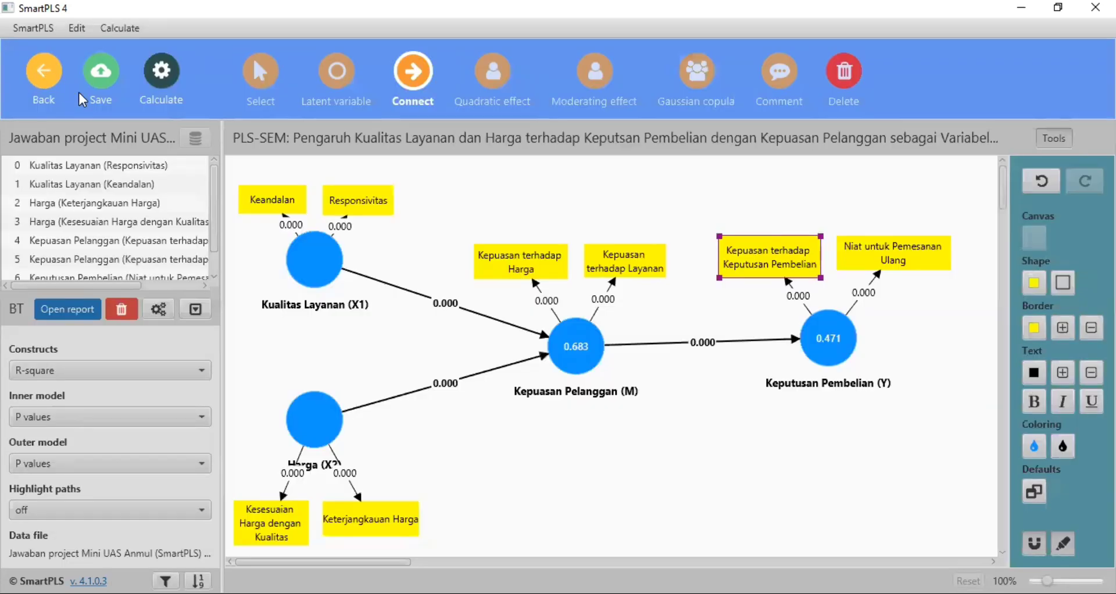
{"action": "left_click", "coordinate": [163, 79]}
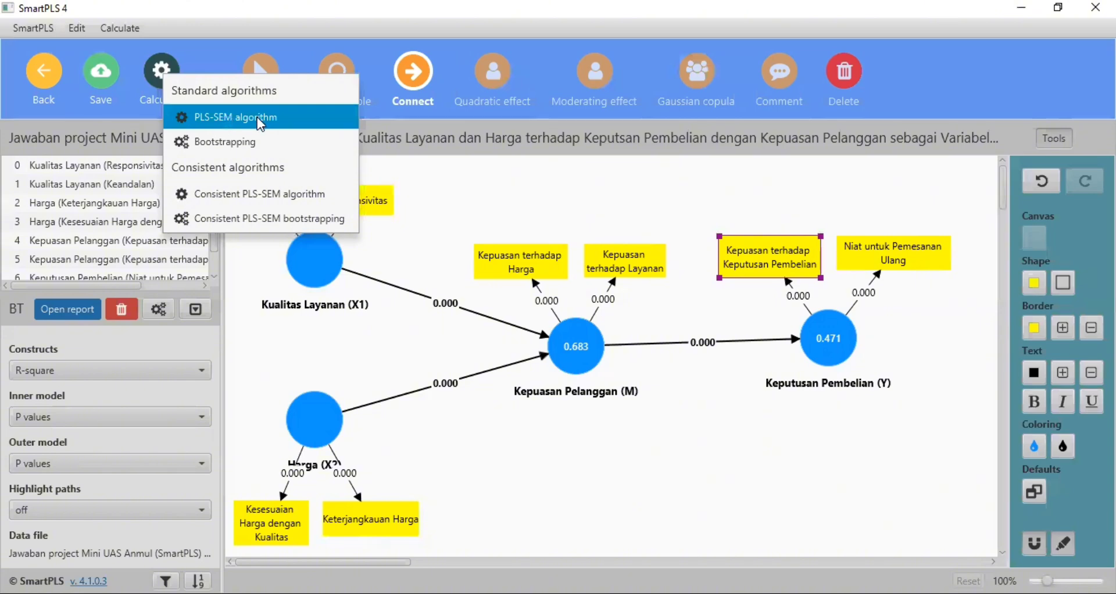
{"action": "left_click", "coordinate": [273, 121]}
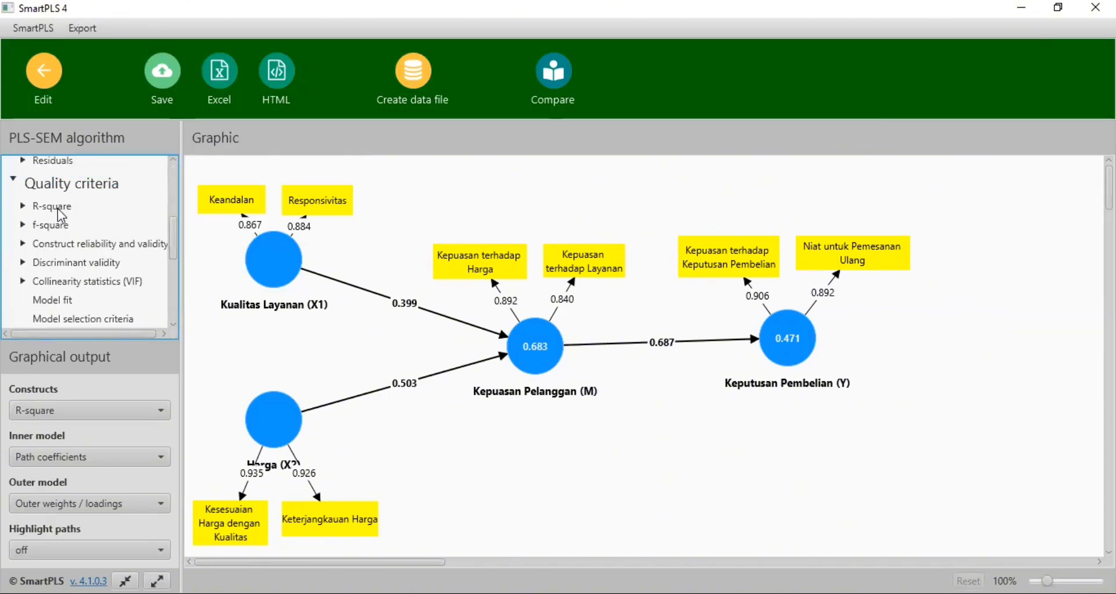
{"action": "double_click", "coordinate": [58, 207]}
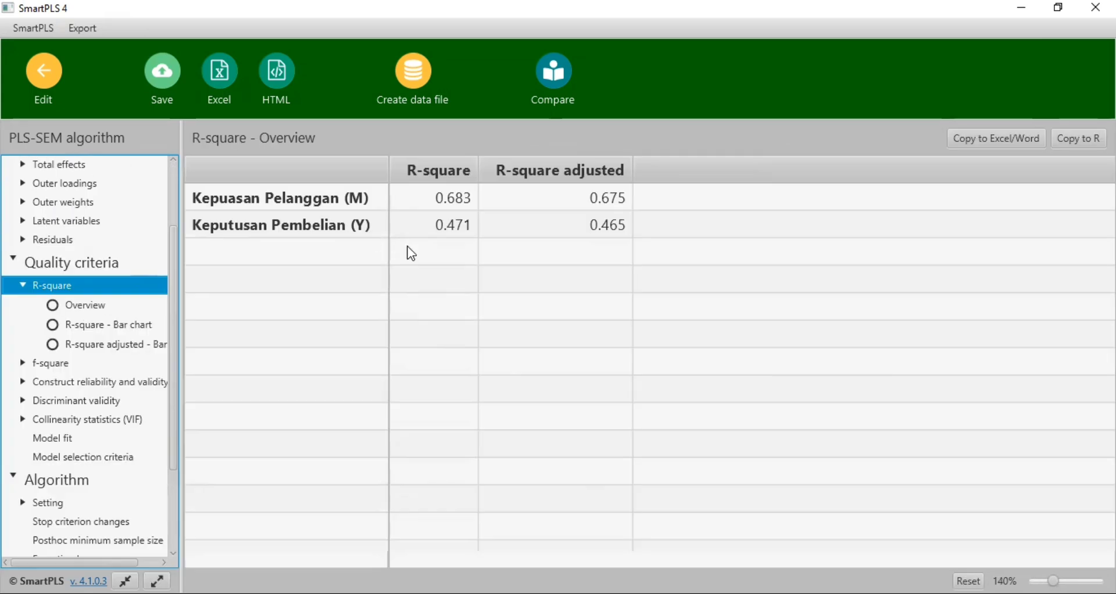